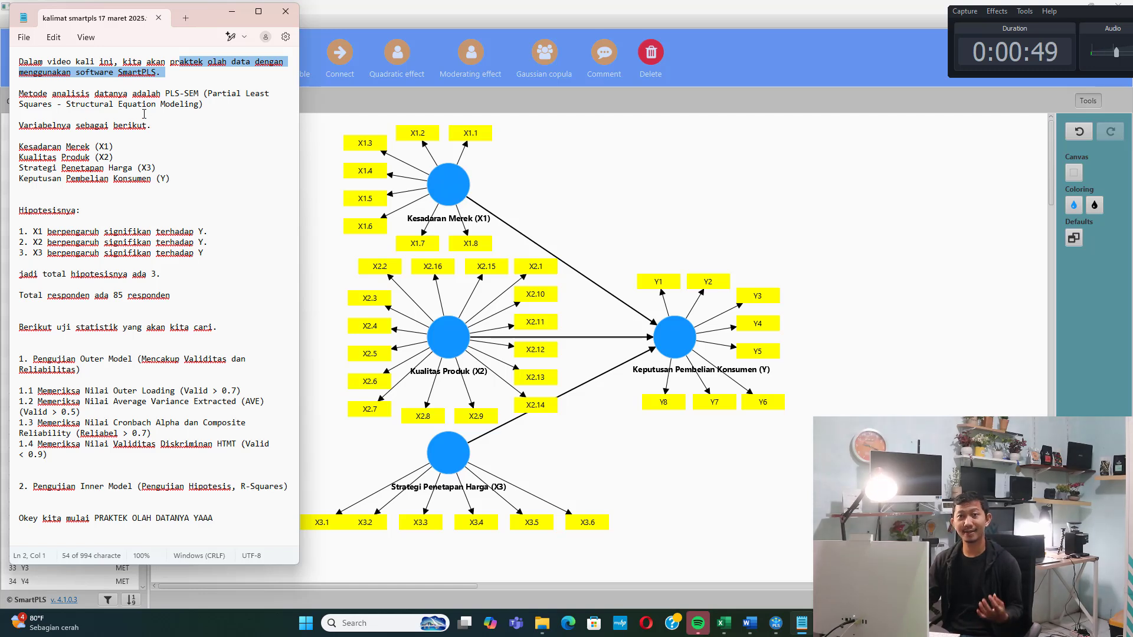
Review the analysis method and variable list in the notes, and the Kesadaran Merek (X1) construct in the SmartPLS model
left_click_drag(103, 93, 190, 107)
left_click(160, 144)
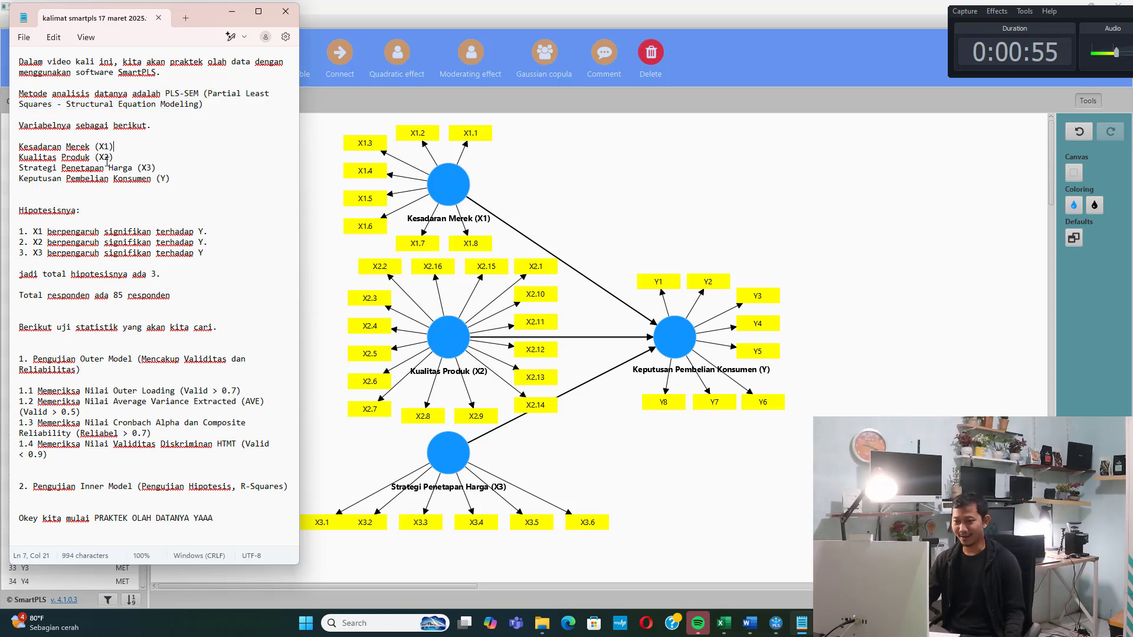
left_click(449, 185)
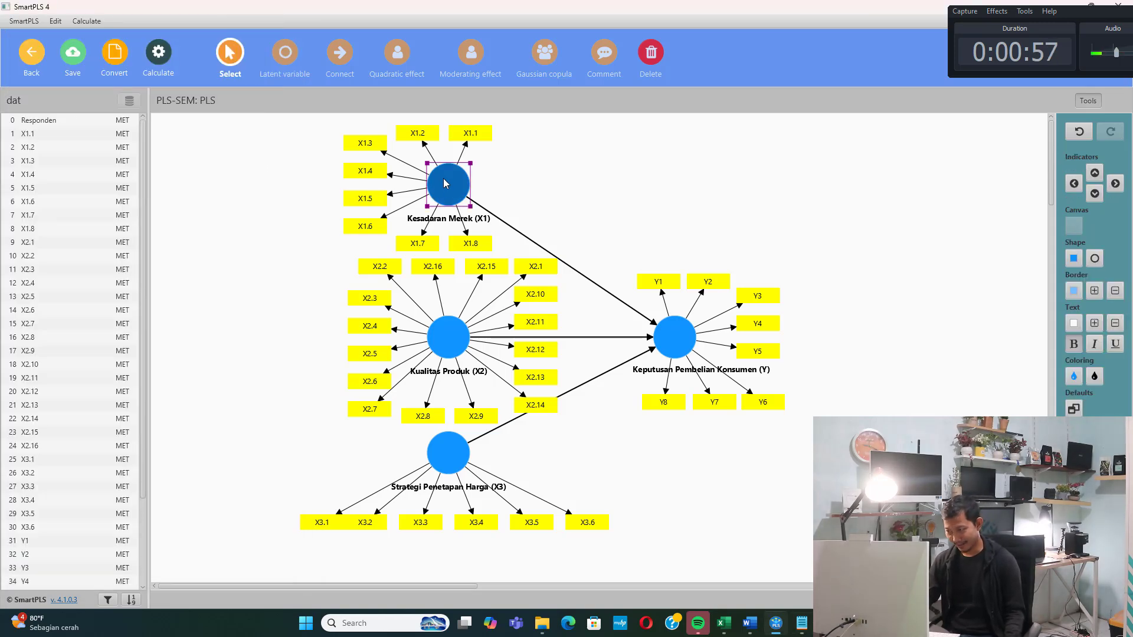
left_click(801, 623)
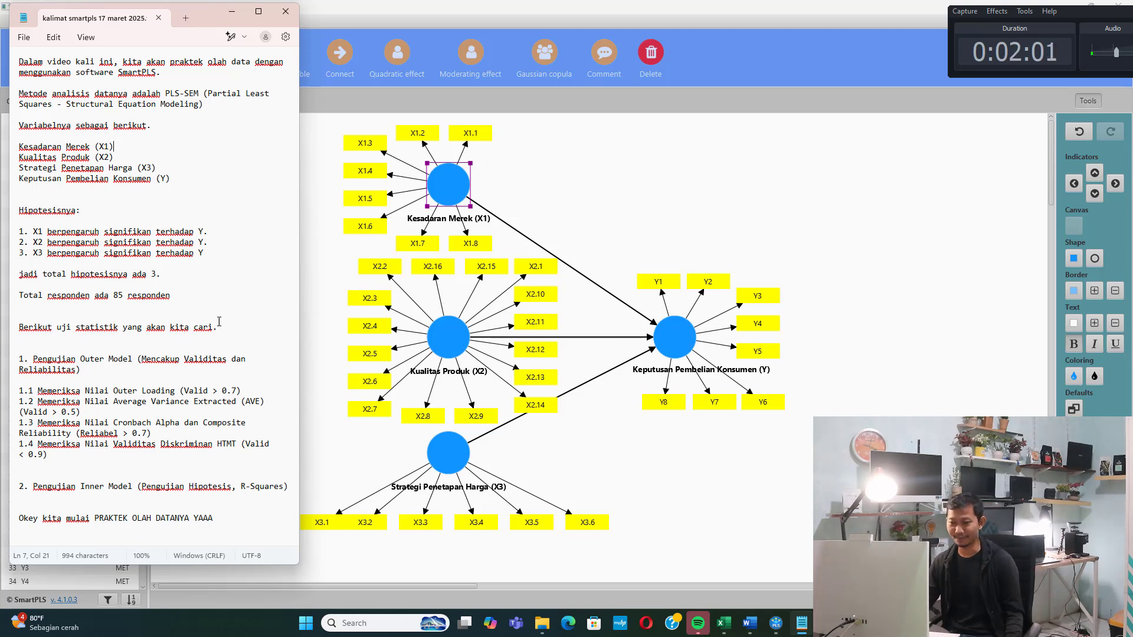
Switch to the Excel workbook and examine the Data Valid sheet's respondent rows and the X1 and X2 indicator headings
left_click(724, 623)
left_click_drag(788, 587, 702, 587)
scroll(399, 283, "down", 20)
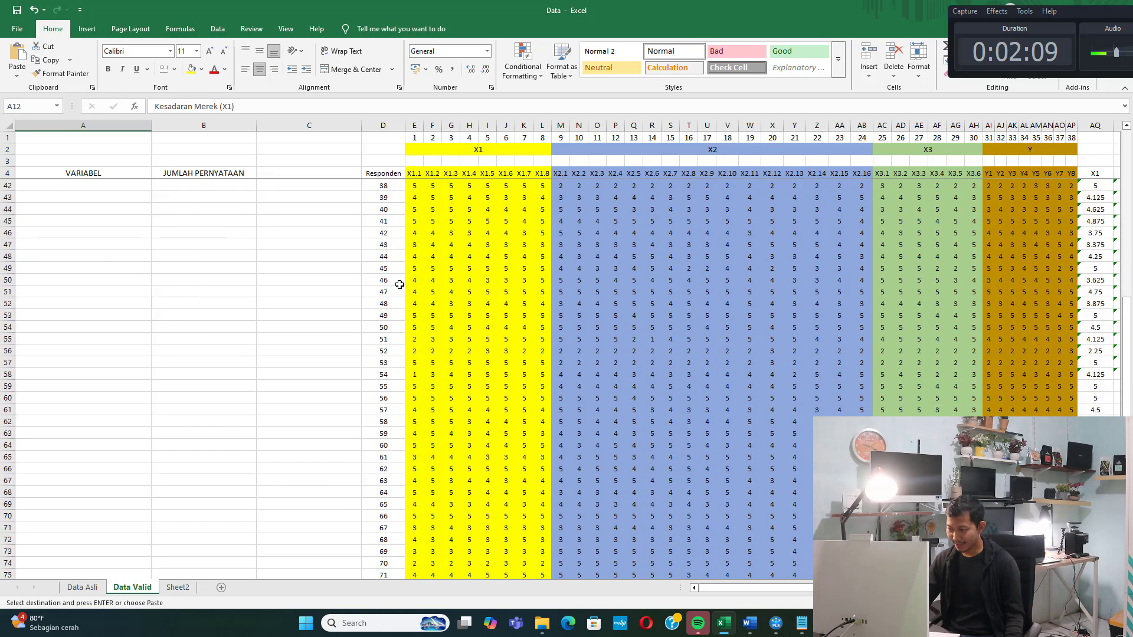
scroll(399, 286, "down", 3)
left_click_drag(386, 291, 498, 288)
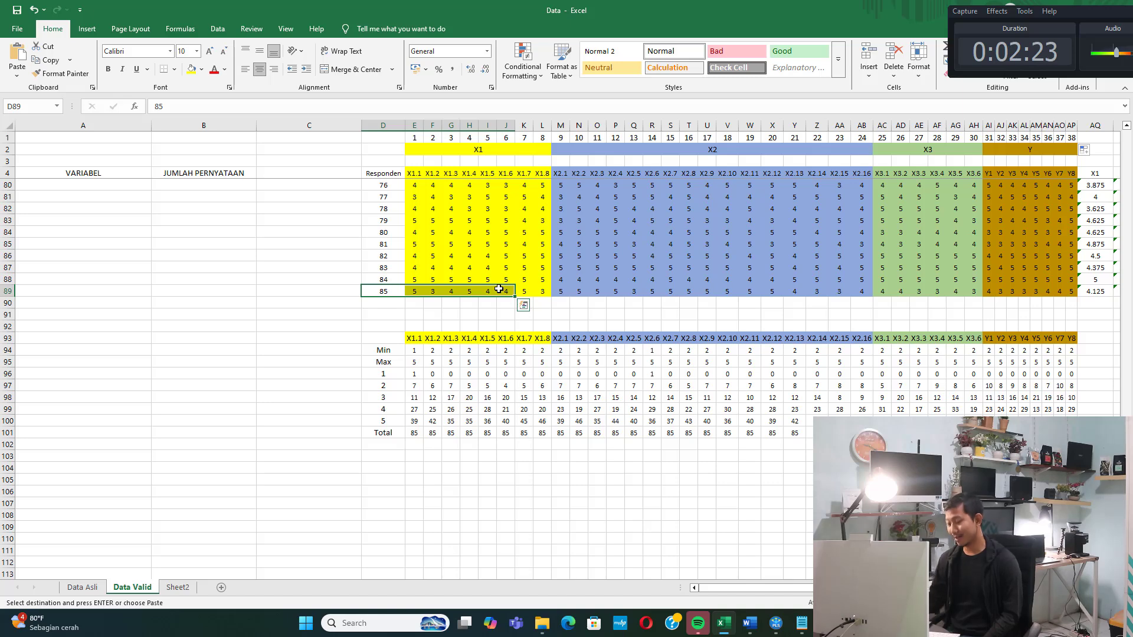
scroll(496, 283, "up", 20)
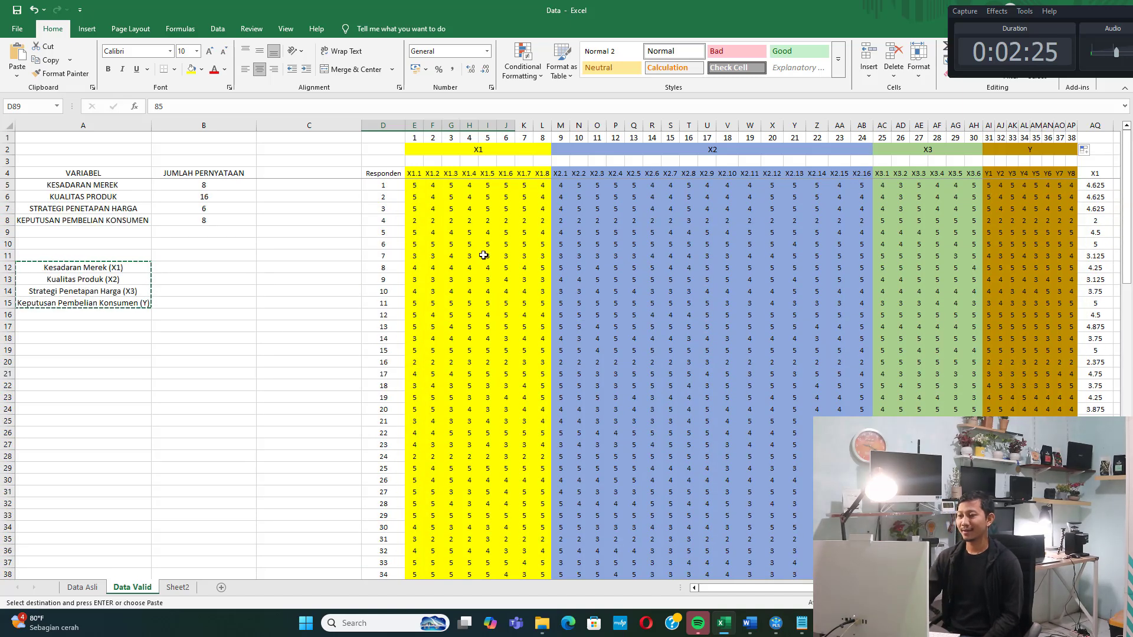
left_click(463, 157)
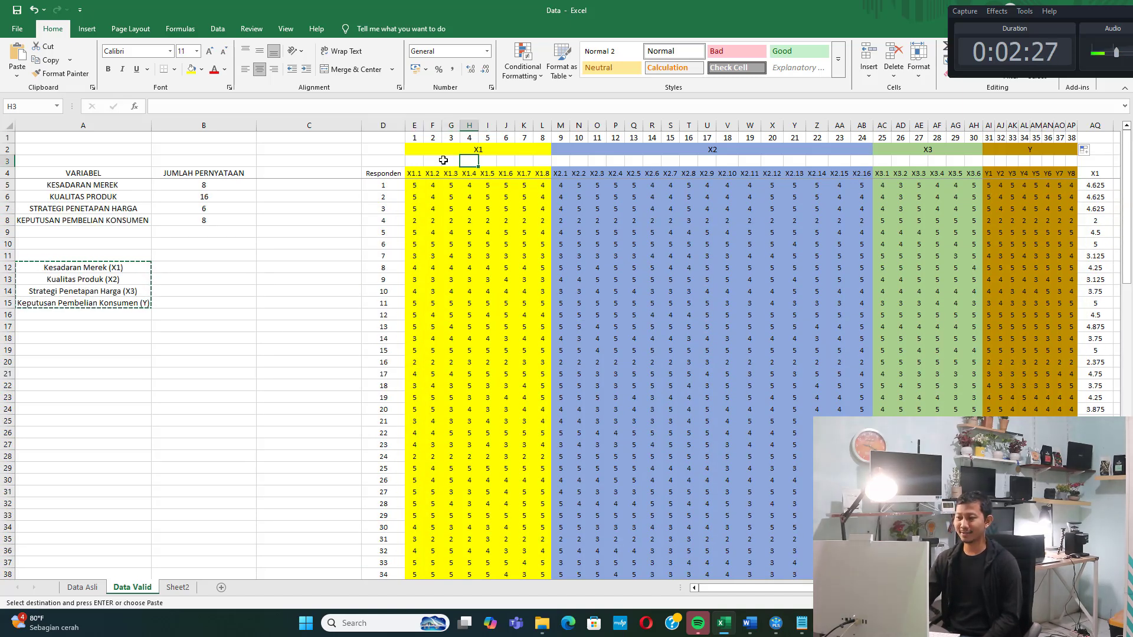
left_click_drag(416, 172, 542, 172)
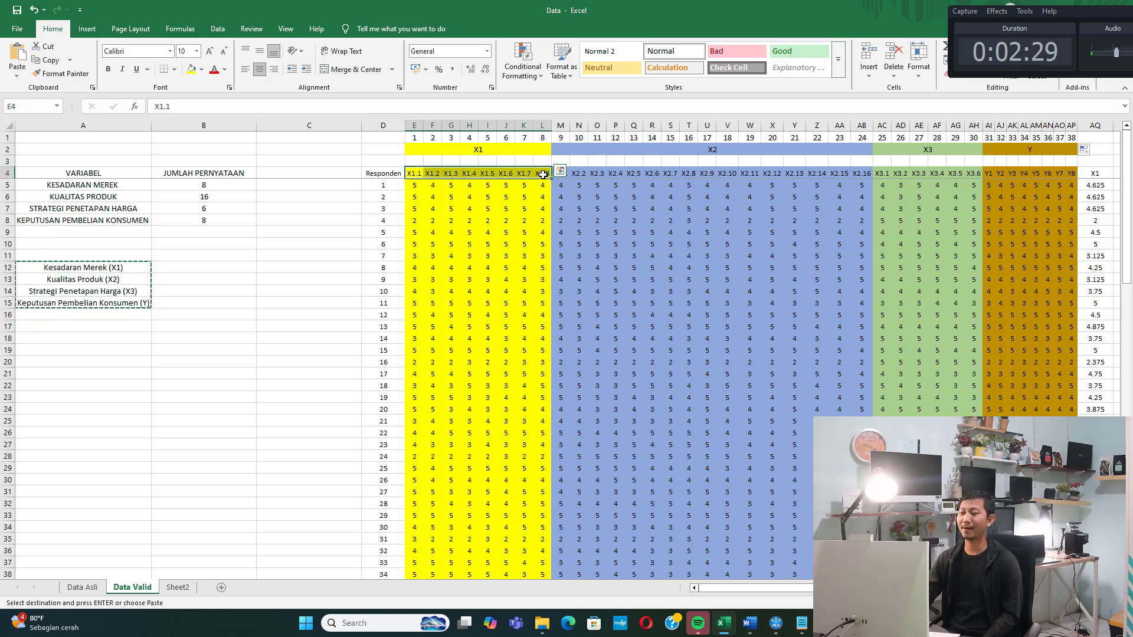
left_click(588, 204)
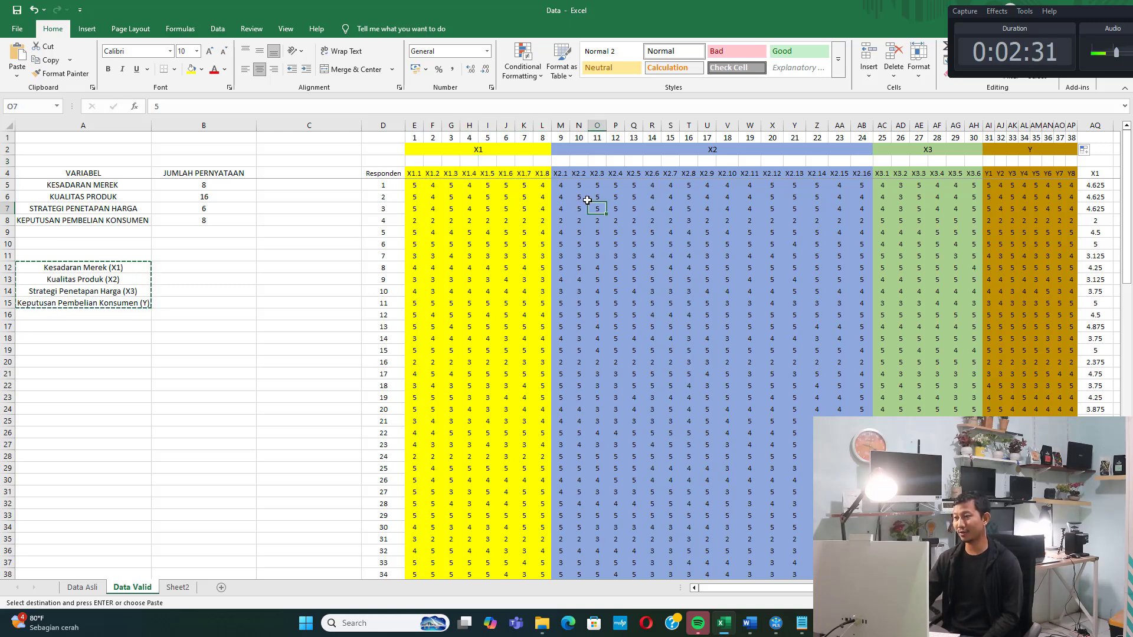
left_click_drag(561, 173, 868, 172)
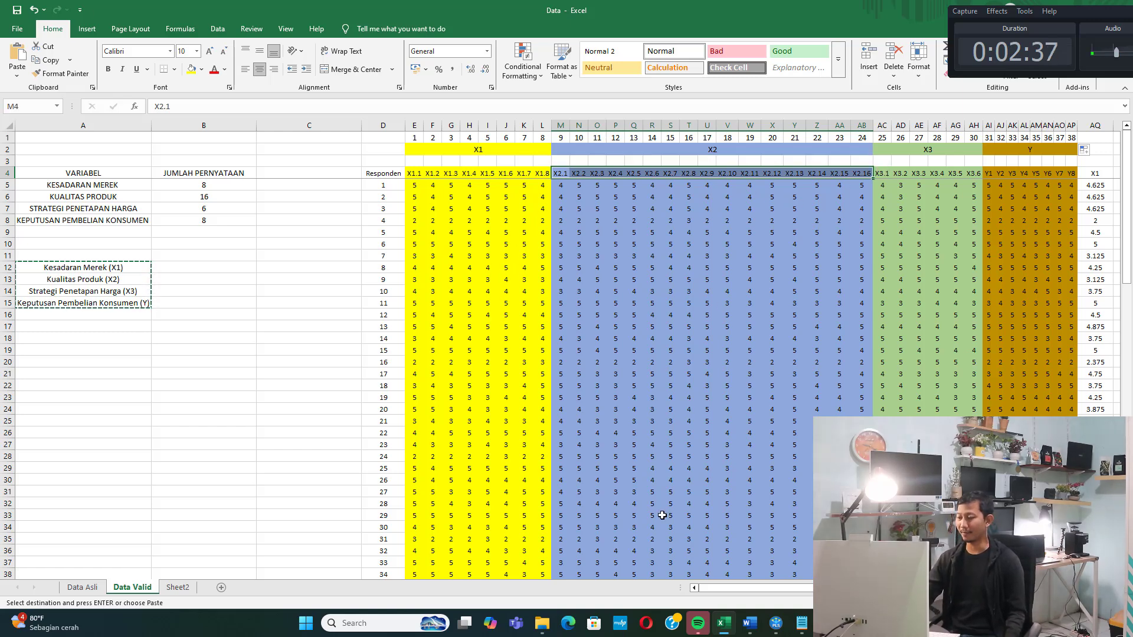
Return to the notes and read the planned outer model and inner model tests with their validity and reliability thresholds
left_click(775, 623)
left_click(800, 624)
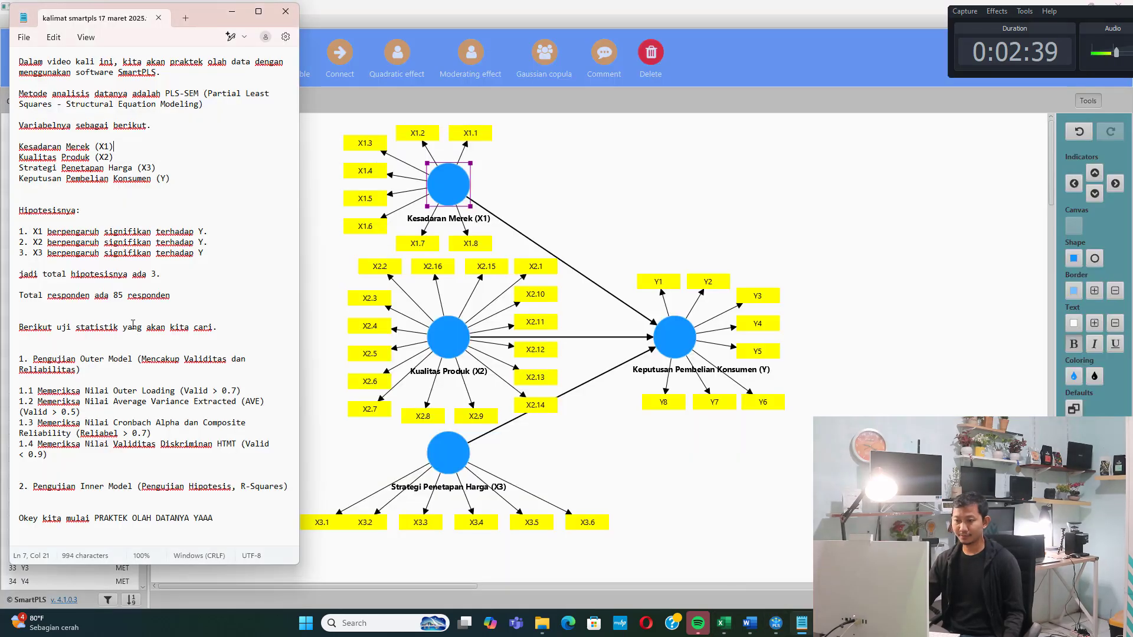
left_click_drag(103, 324, 165, 338)
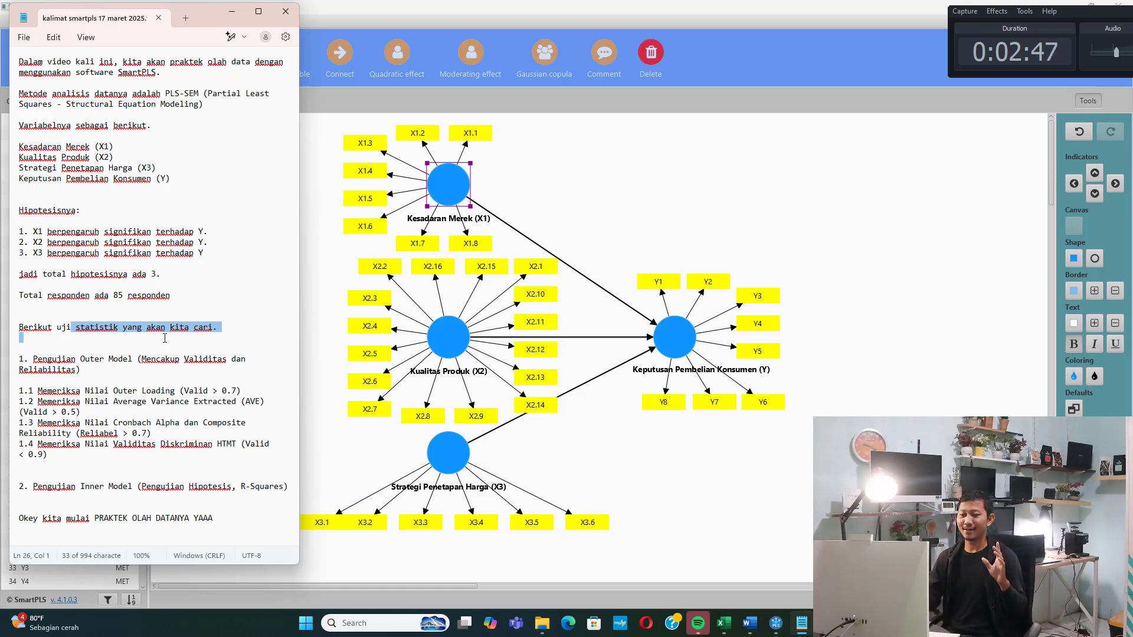
left_click_drag(66, 359, 122, 359)
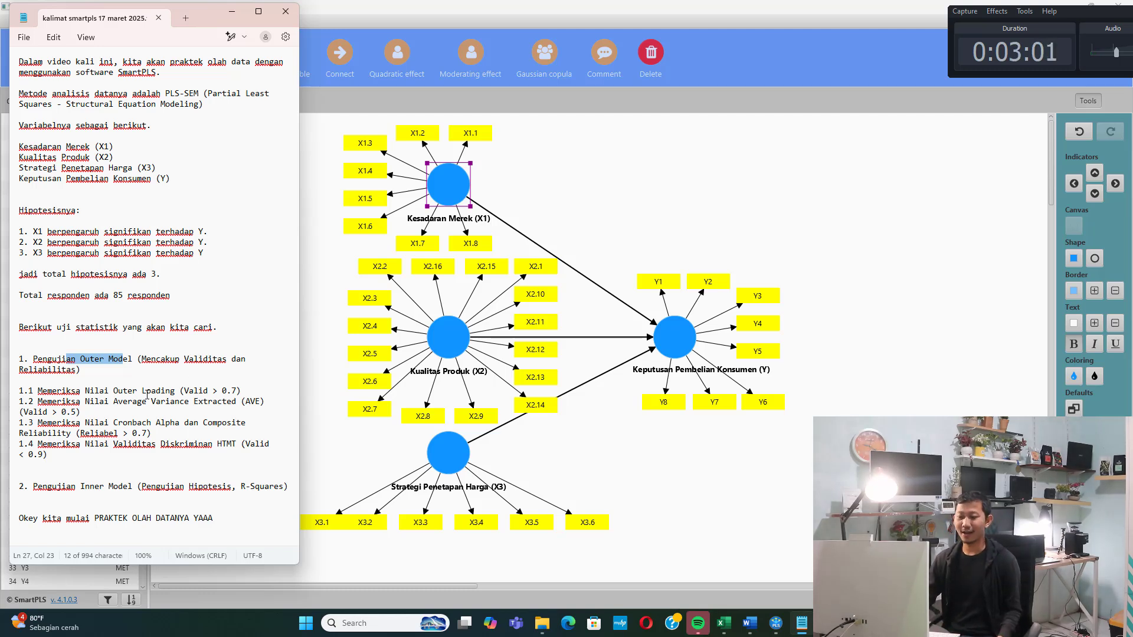
left_click_drag(114, 392, 167, 391)
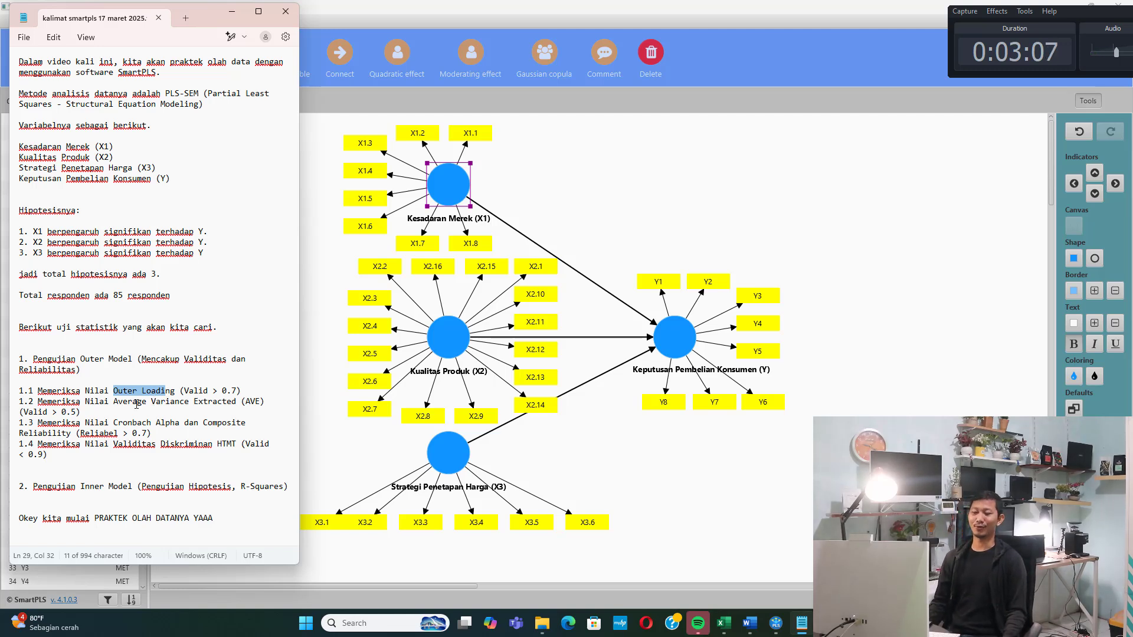
left_click_drag(132, 402, 254, 404)
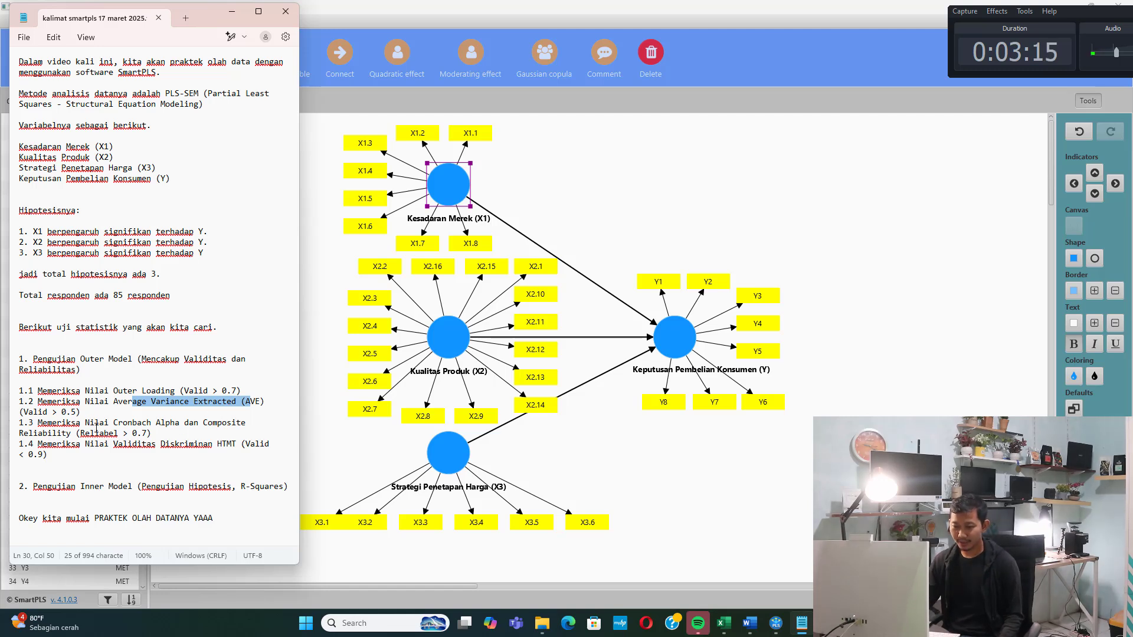
left_click_drag(90, 422, 170, 422)
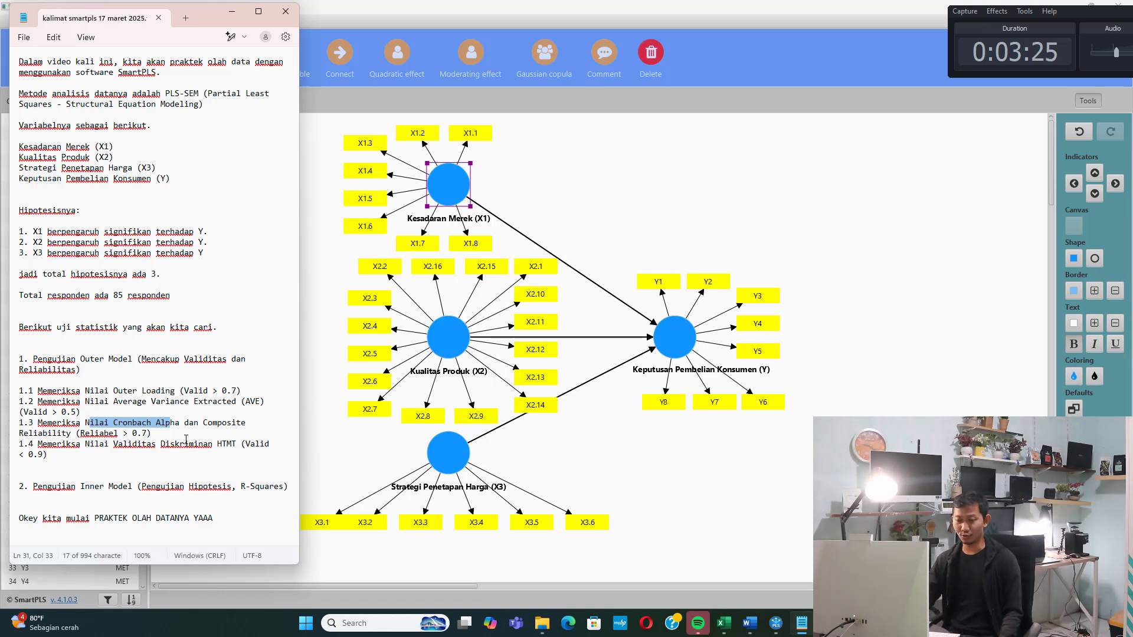
left_click_drag(61, 447, 181, 449)
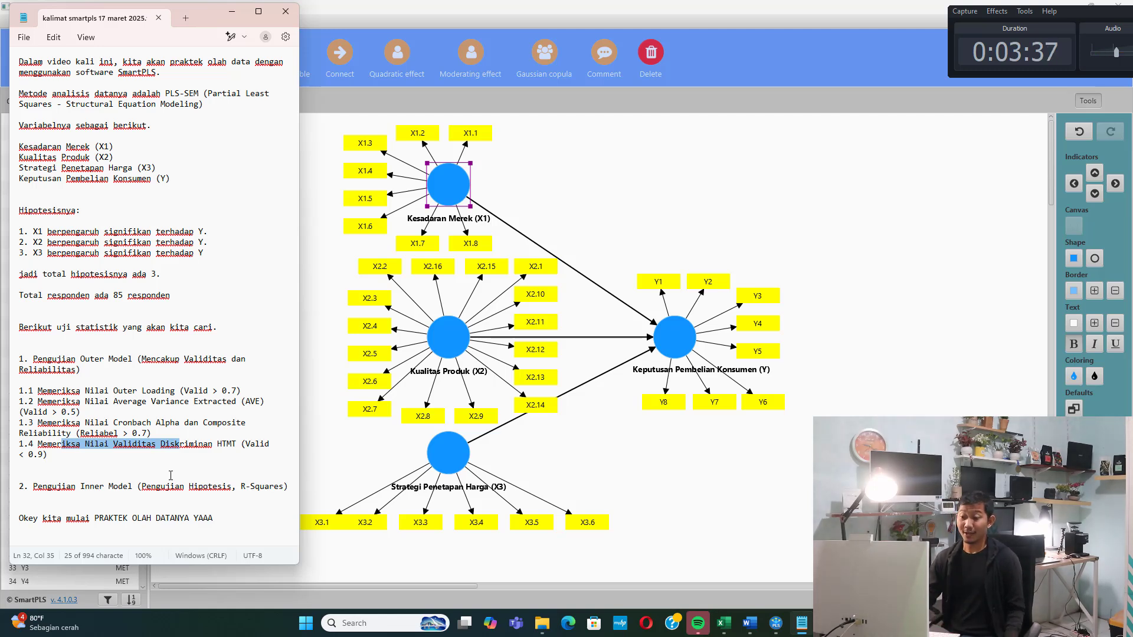
left_click_drag(105, 359, 179, 383)
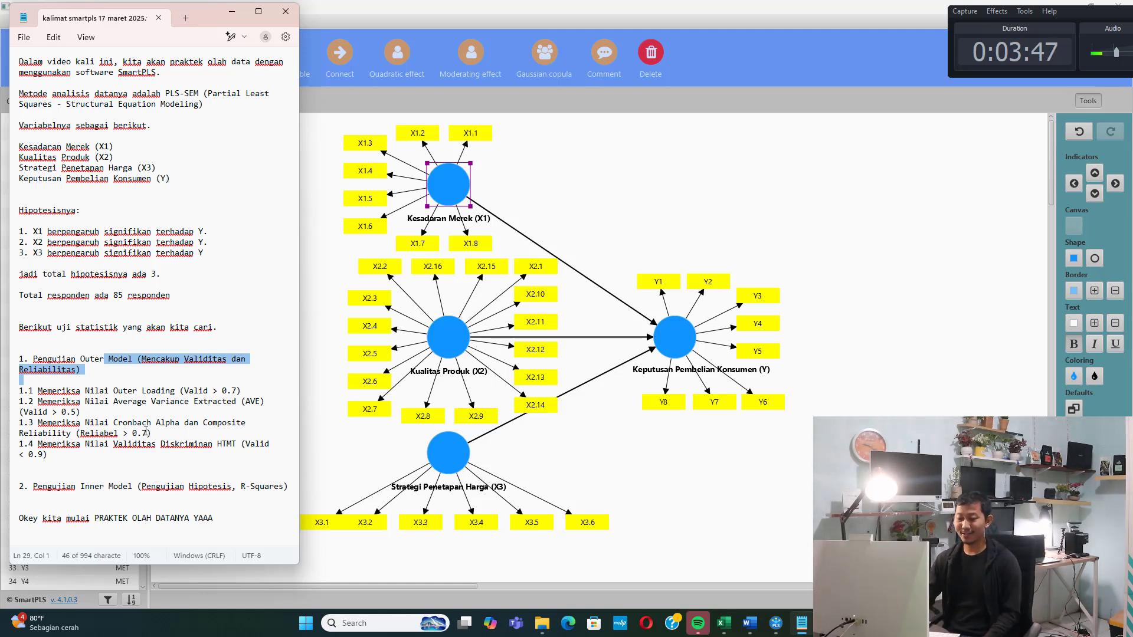
left_click_drag(165, 487, 208, 487)
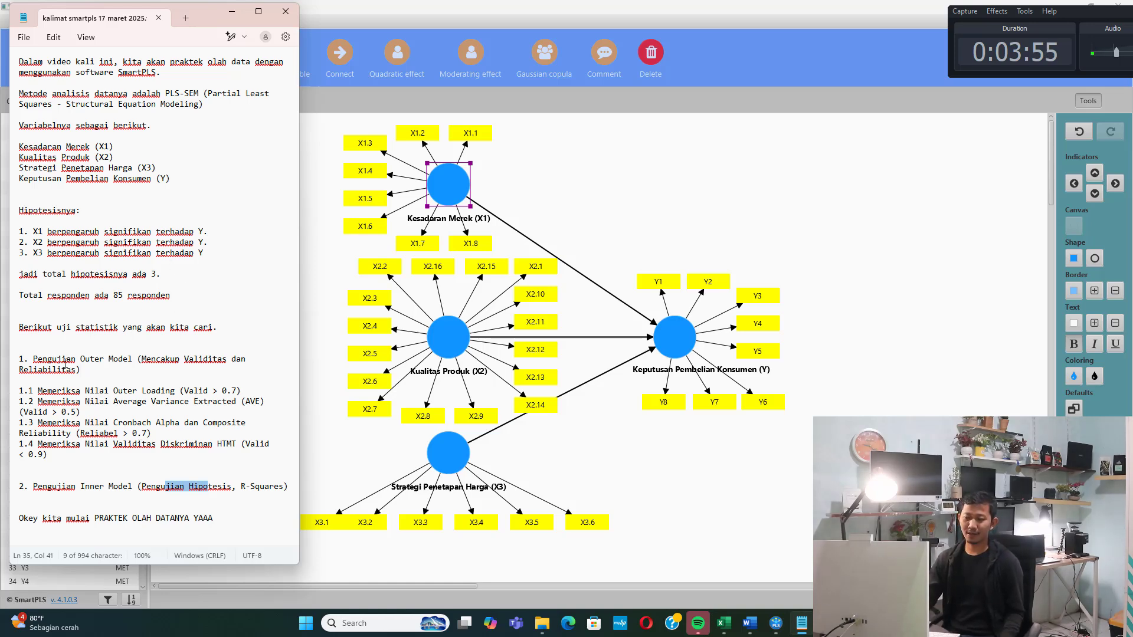
left_click_drag(85, 359, 227, 392)
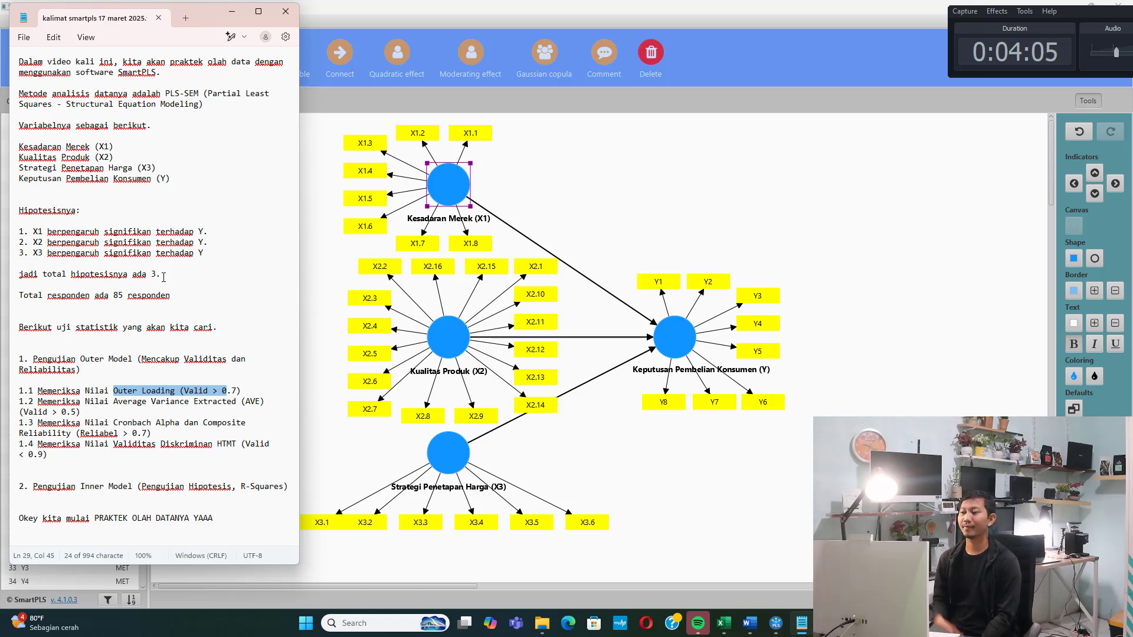
Return to the SmartPLS model and run the PLS-SEM algorithm with the Path weighting scheme, standardized results and default initial weights
left_click(233, 12)
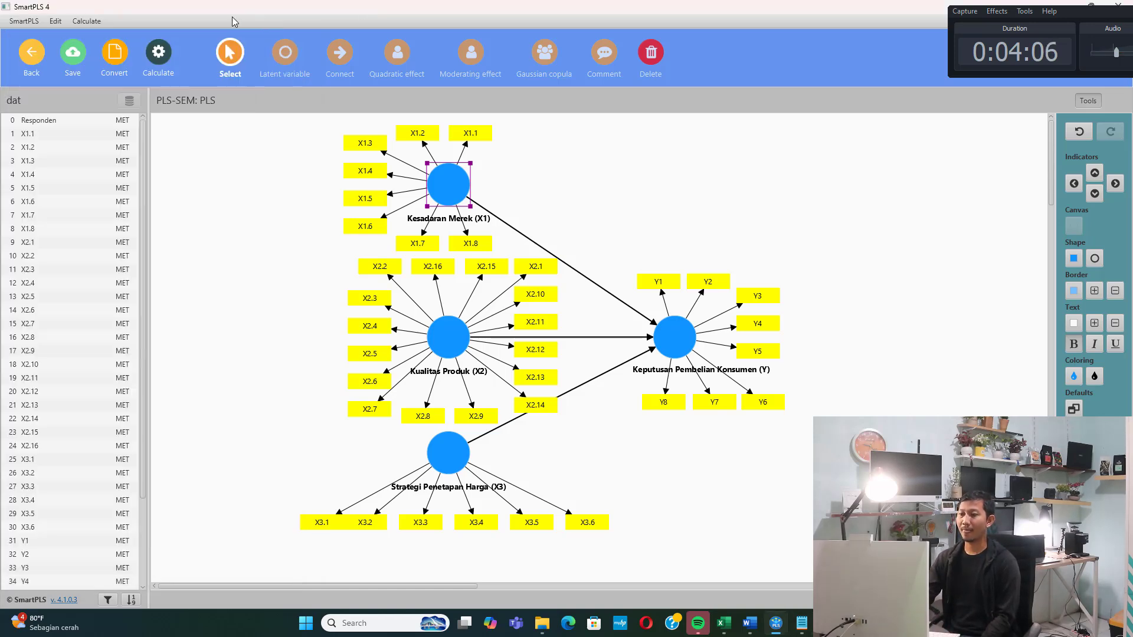
left_click(85, 22)
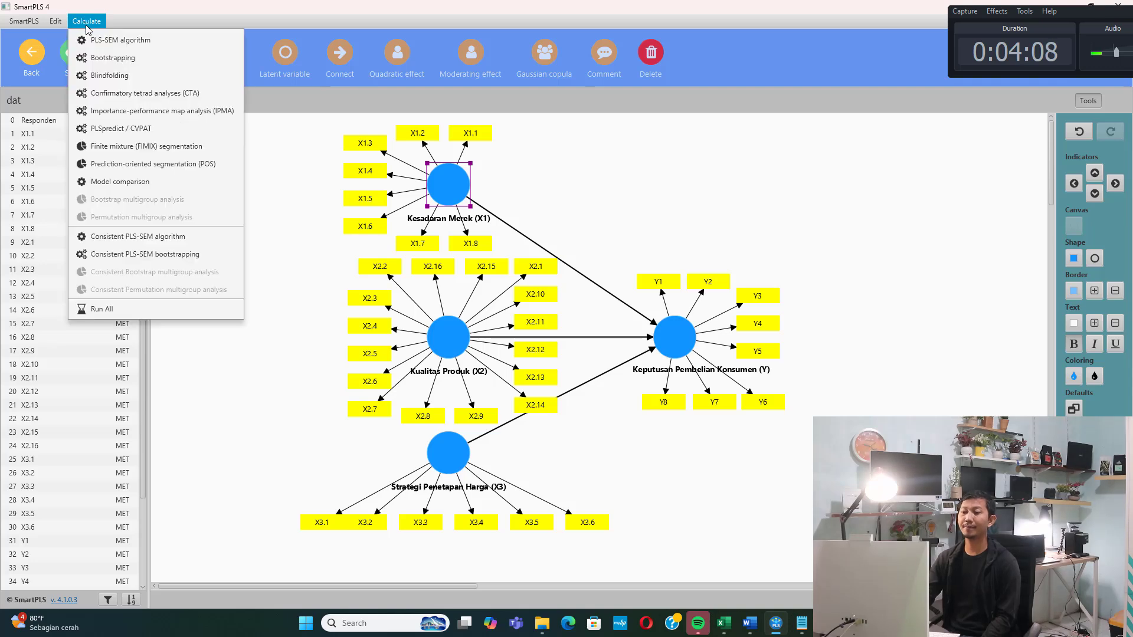
left_click(119, 41)
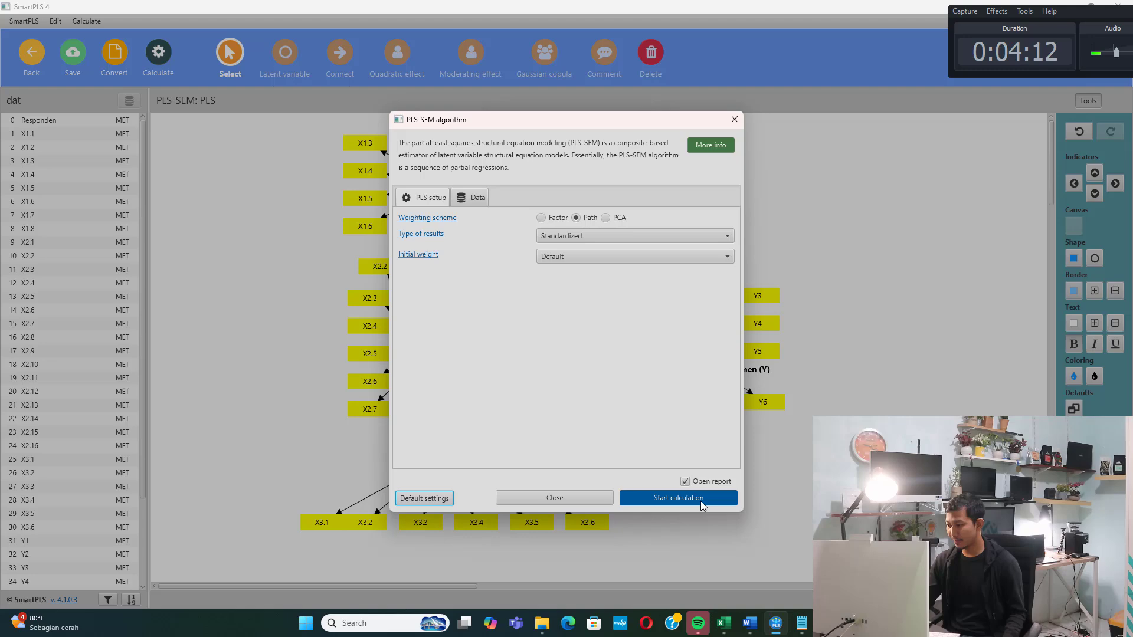
left_click(700, 503)
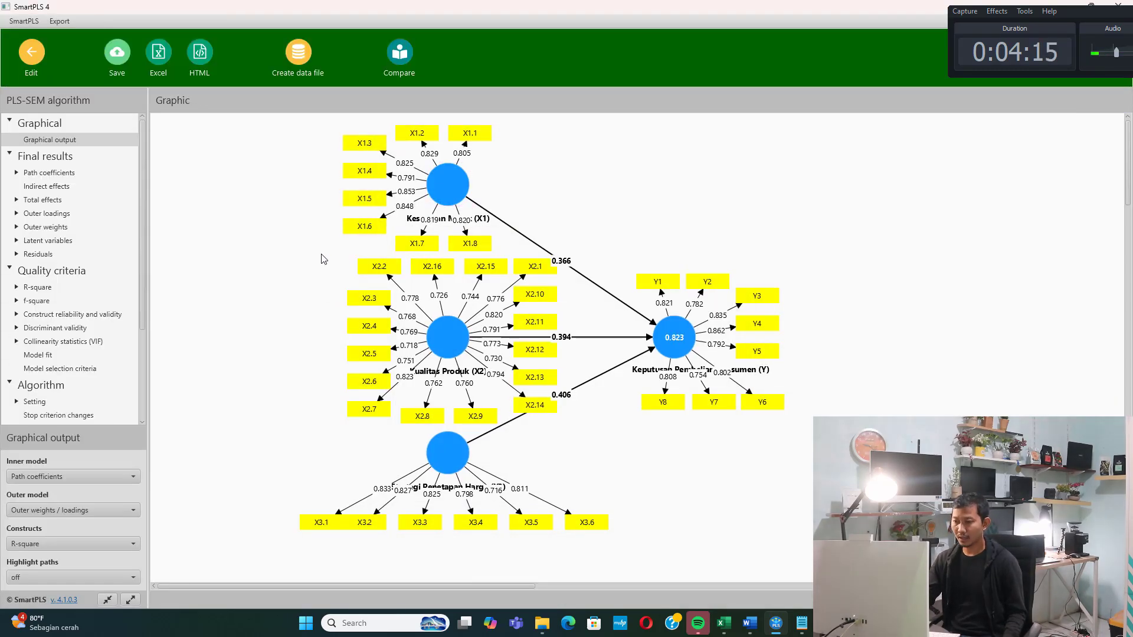
Open the outer loadings matrix and examine the indicator values of all constructs from X1.1 through Y8
left_click(47, 214)
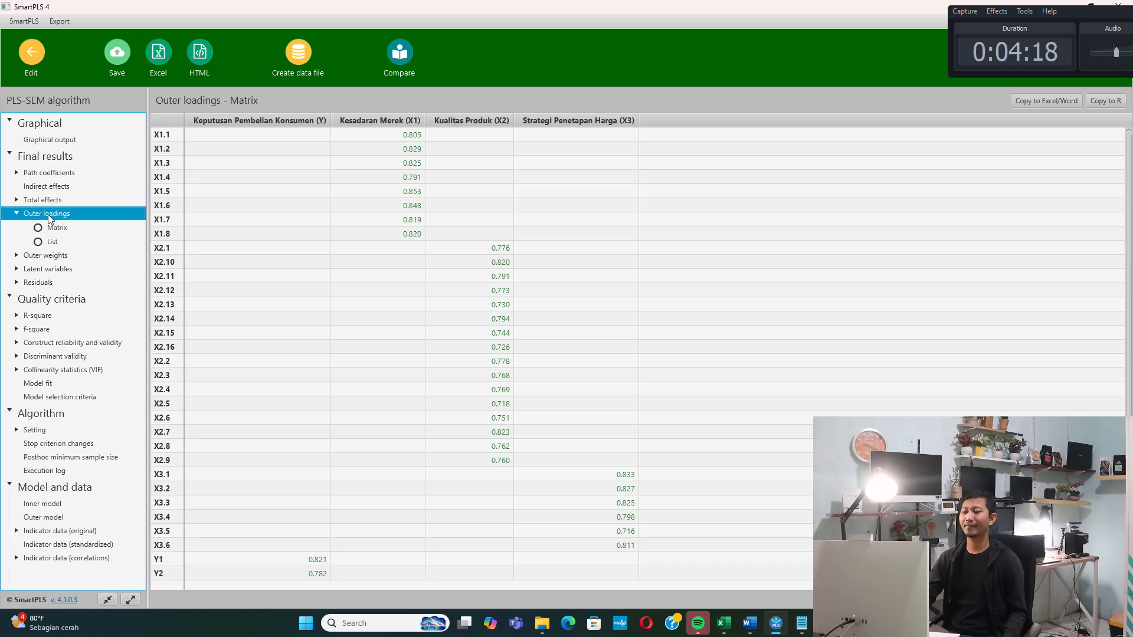
left_click(398, 137)
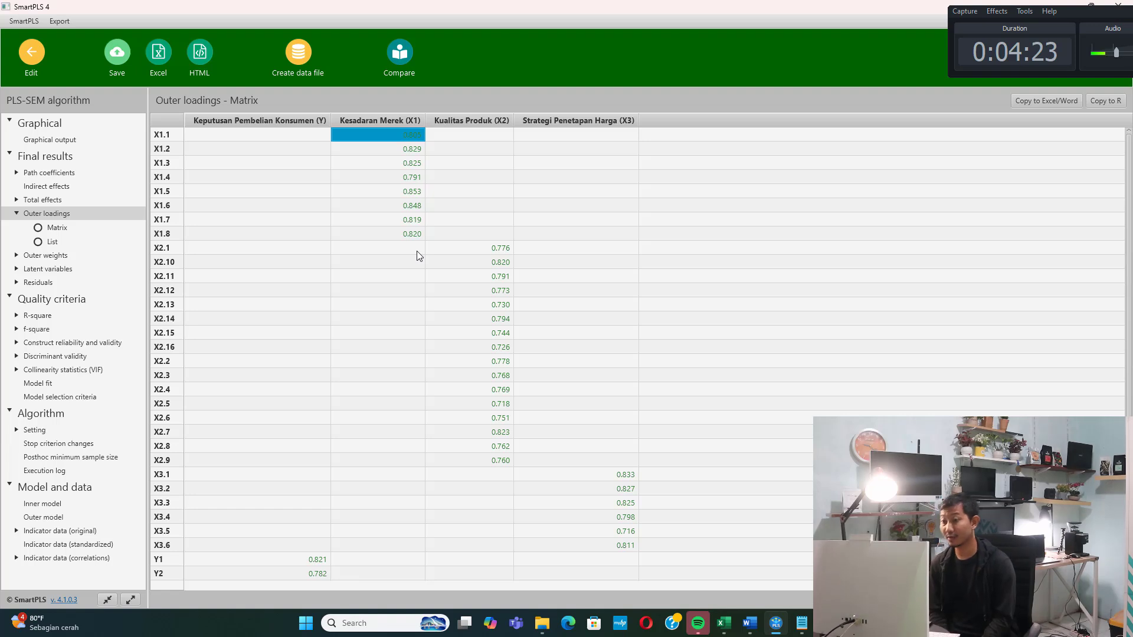
left_click(399, 150)
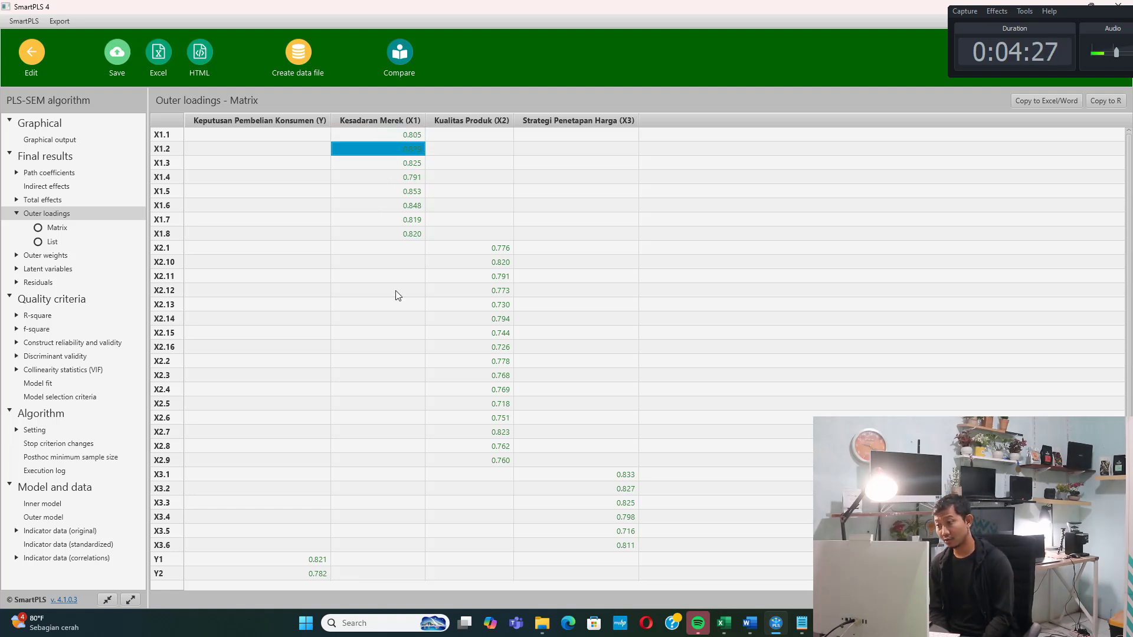
scroll(398, 301, "down", 2)
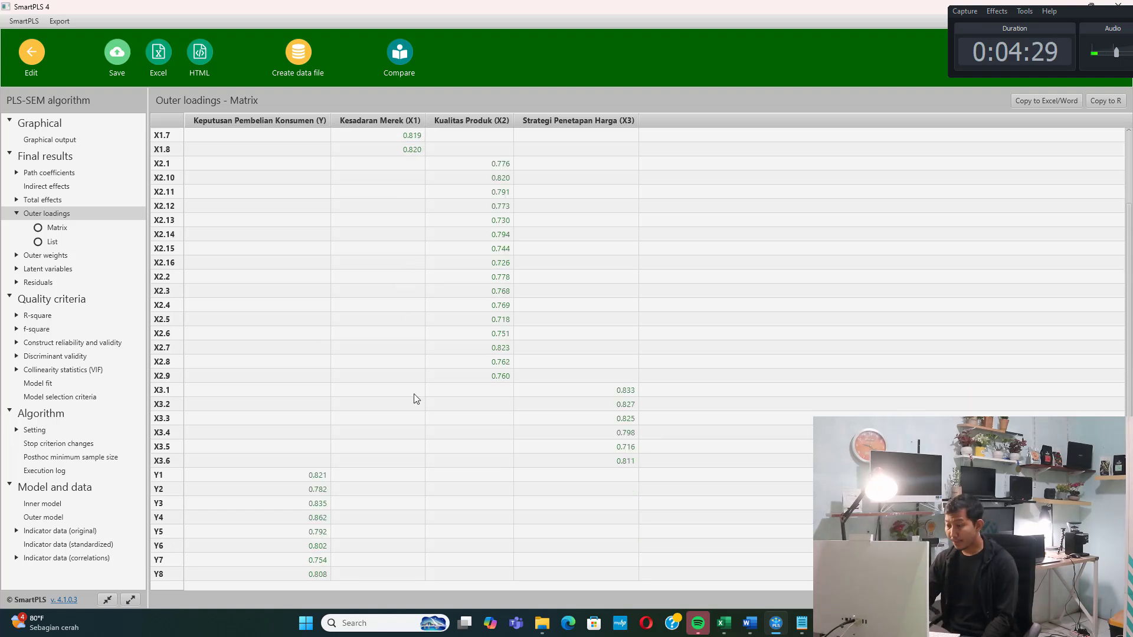
left_click(323, 577)
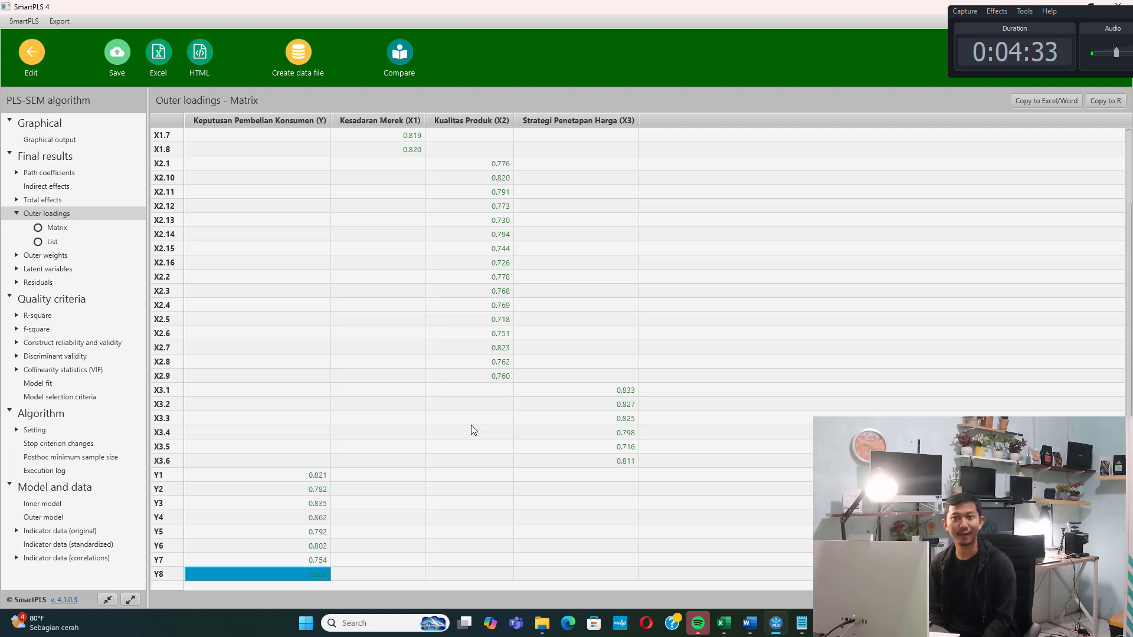
scroll(470, 425, "up", 3)
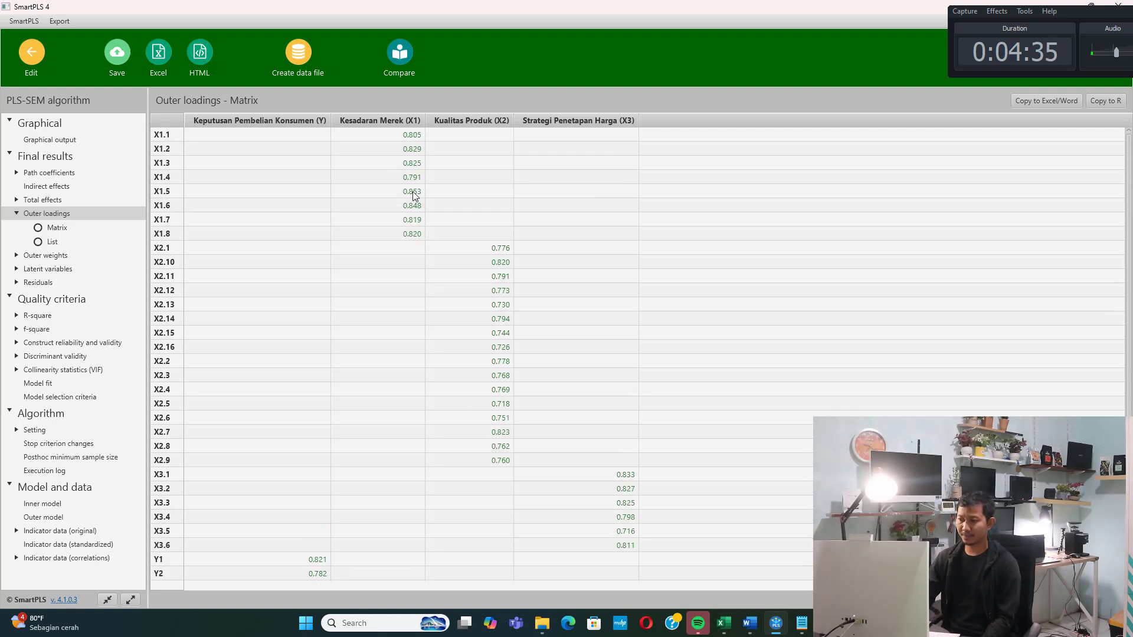
left_click(421, 149)
left_click(417, 163)
left_click(415, 179)
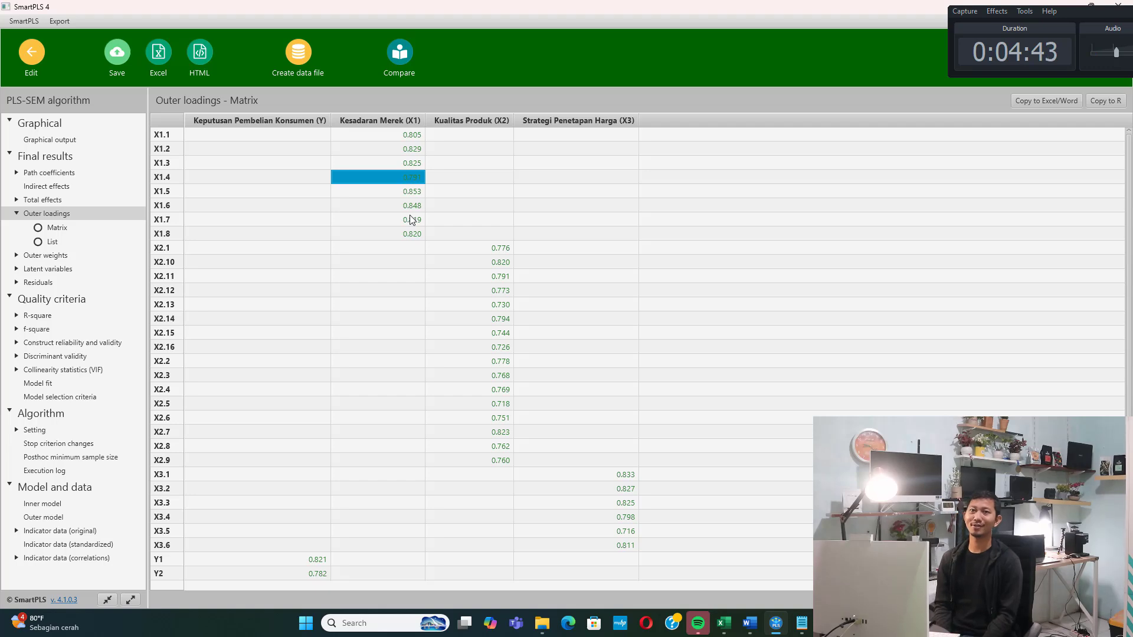
Switch to the notes and check the validity criteria for outer loading and Average Variance Extracted (AVE)
left_click(802, 623)
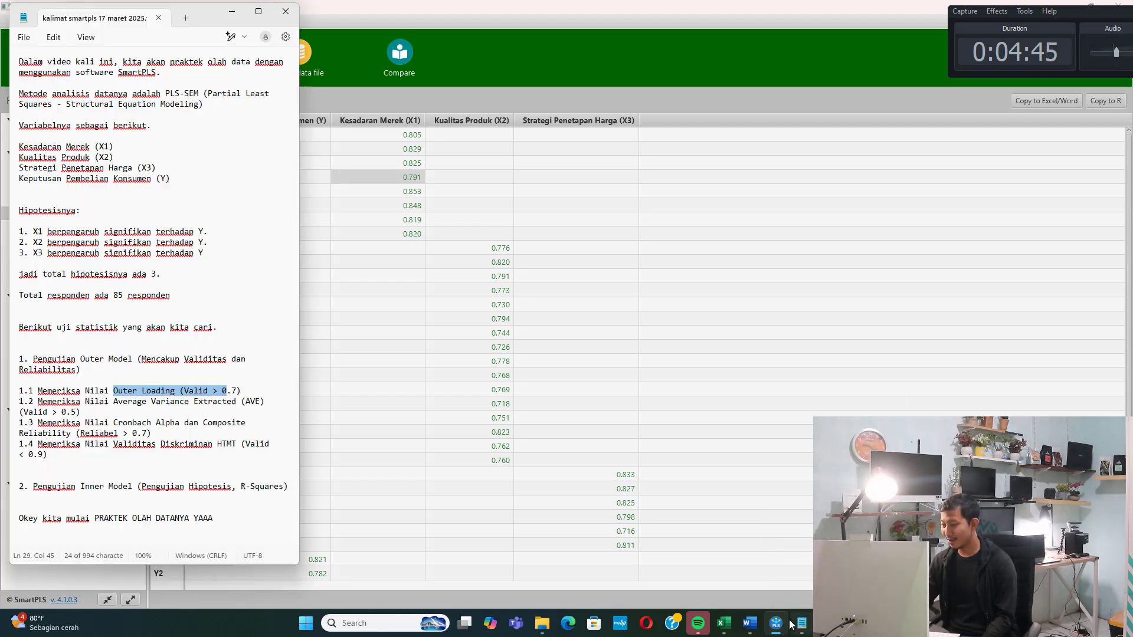
left_click_drag(86, 391, 193, 395)
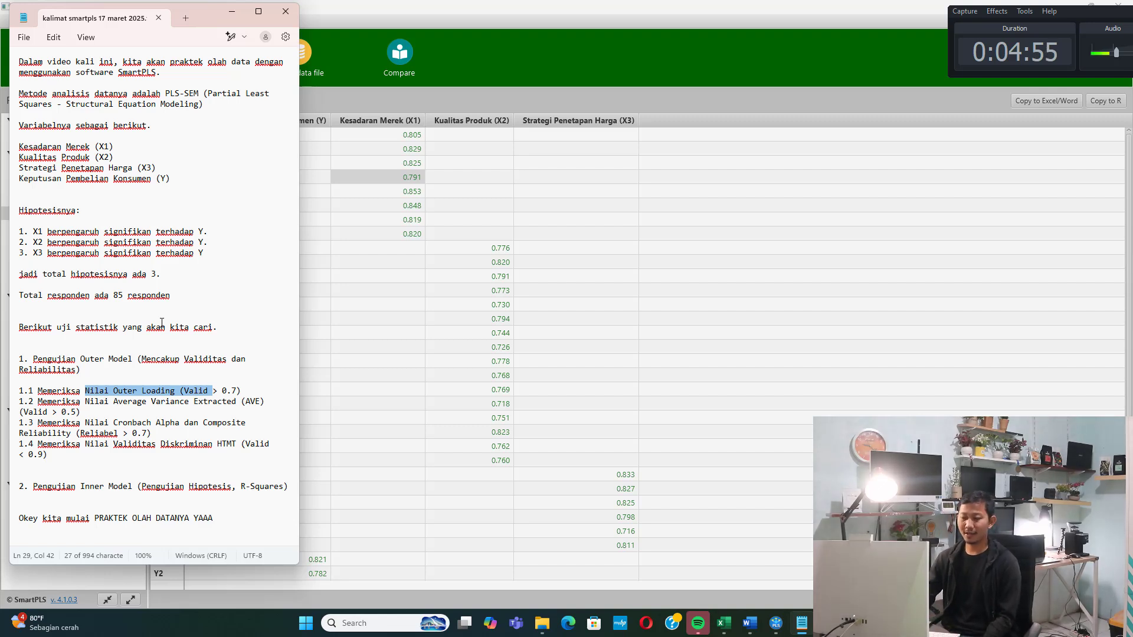
left_click_drag(122, 401, 245, 400)
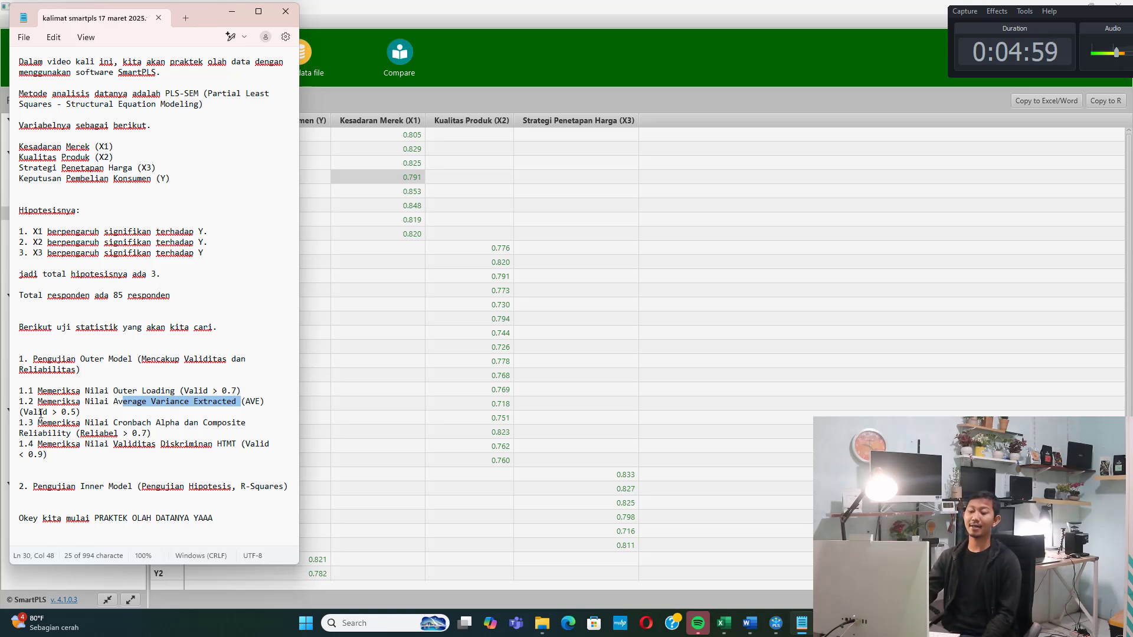
left_click_drag(38, 412, 110, 418)
key("shift+Home")
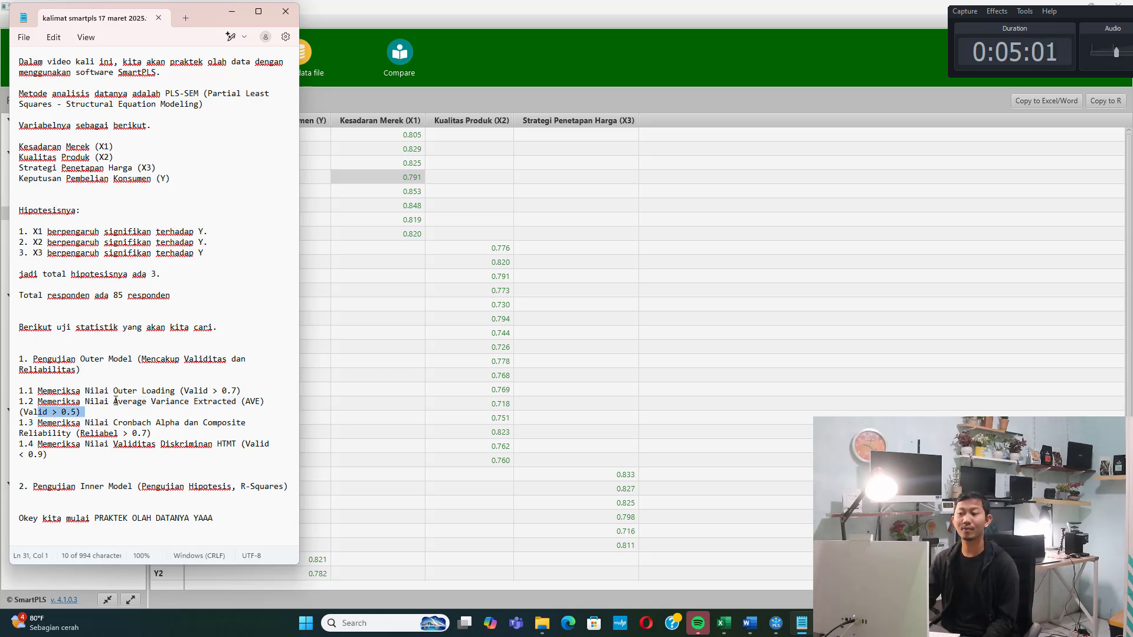
Return to the SmartPLS results, open the construct reliability and validity overview, and examine the average variance extracted (AVE) of all four constructs
left_click(558, 89)
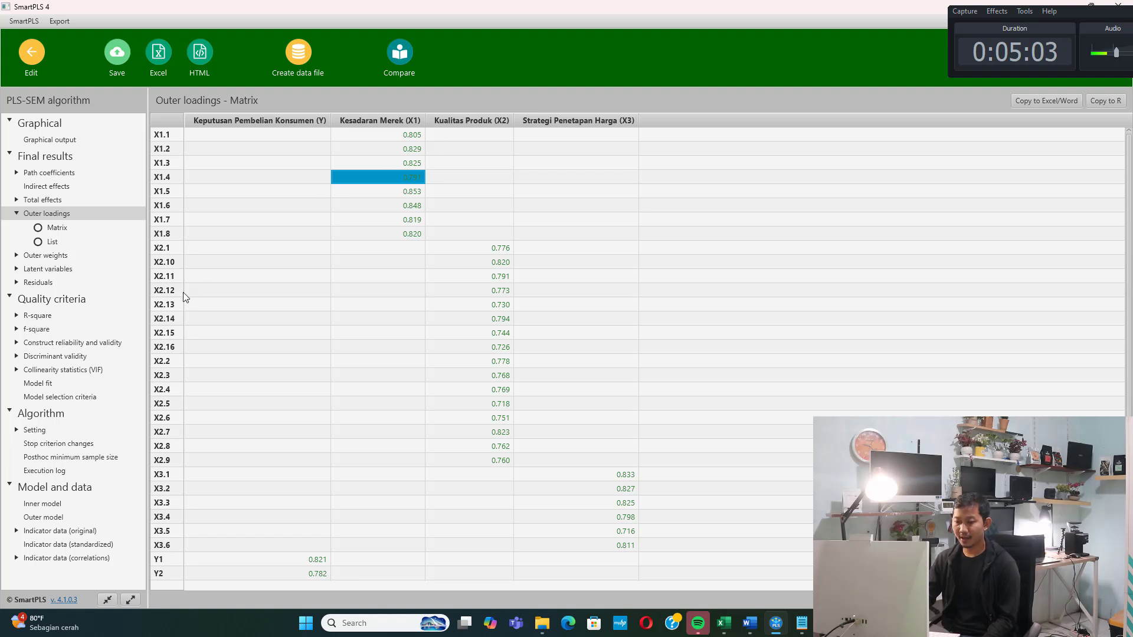
left_click(85, 348)
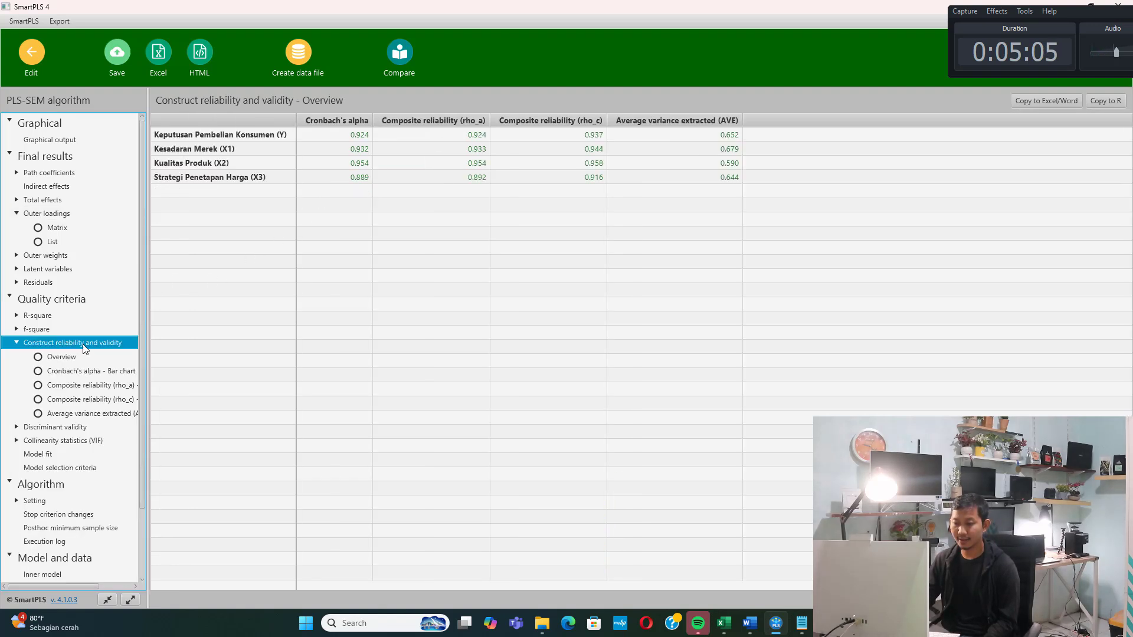
left_click(741, 121)
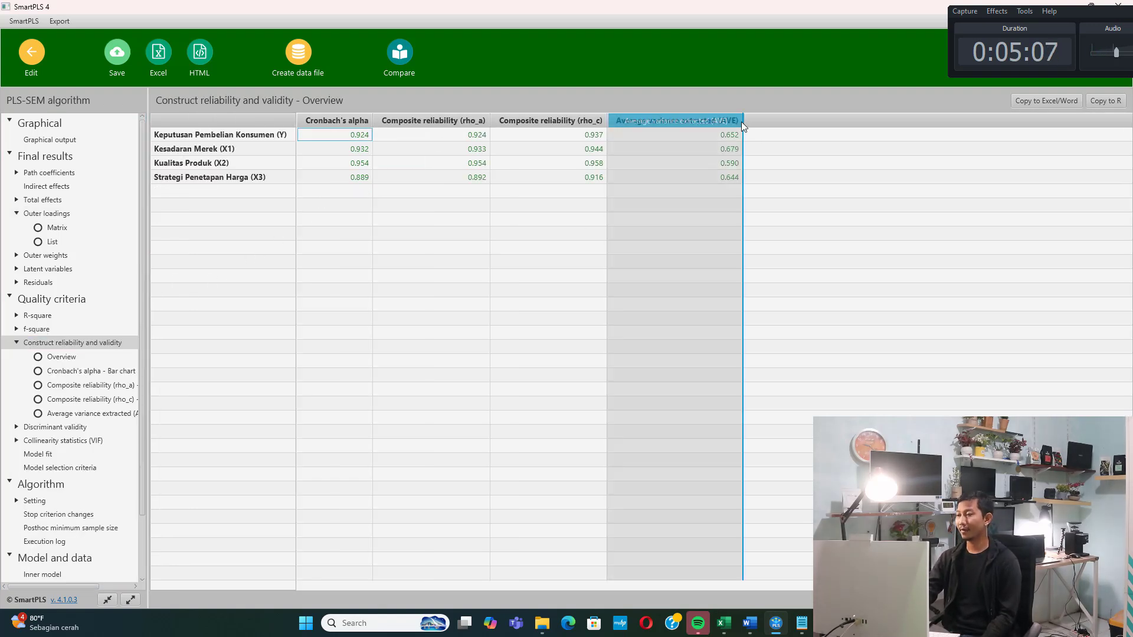
key("Down")
key("Down")
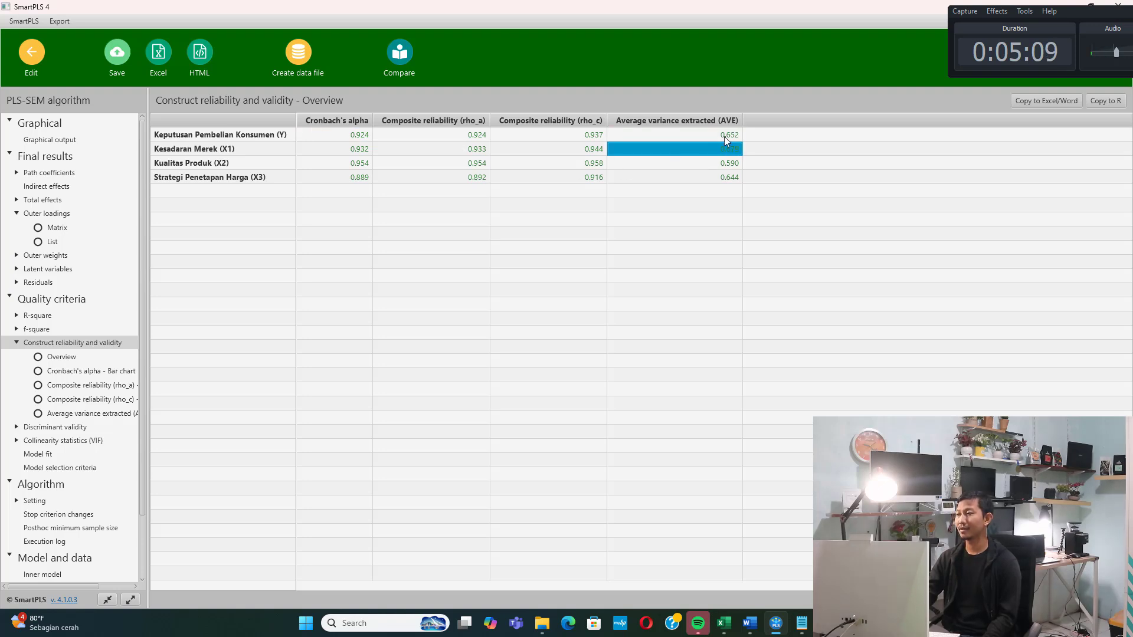
left_click(724, 136)
left_click(729, 150)
left_click(728, 165)
left_click(731, 178)
left_click(728, 163)
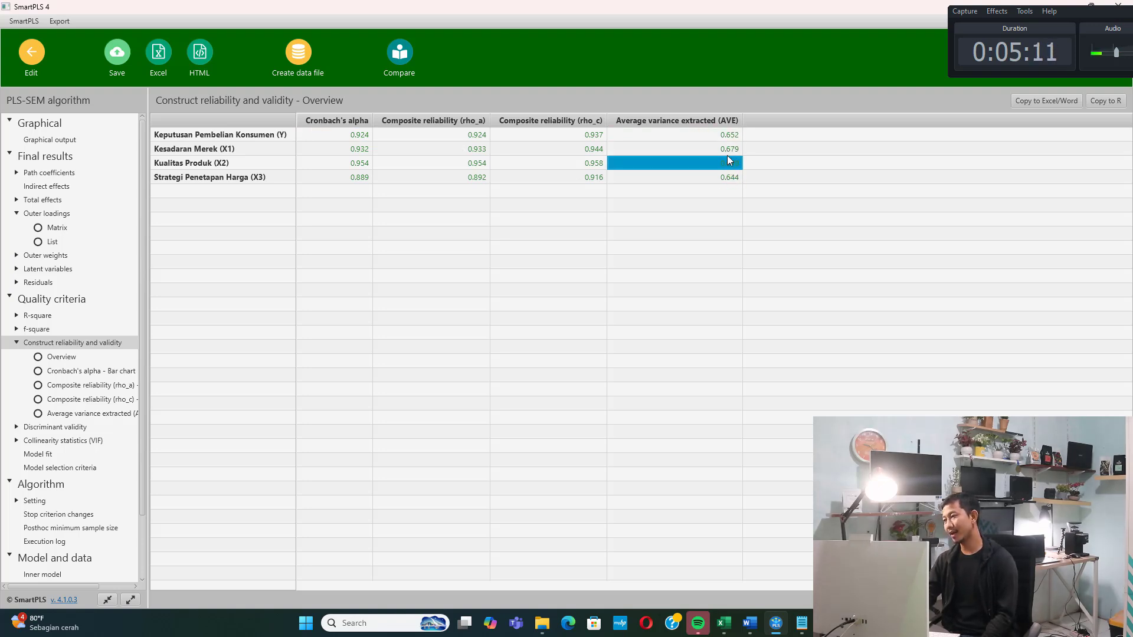
left_click(726, 149)
left_click(724, 135)
left_click(726, 150)
left_click(726, 165)
left_click(729, 177)
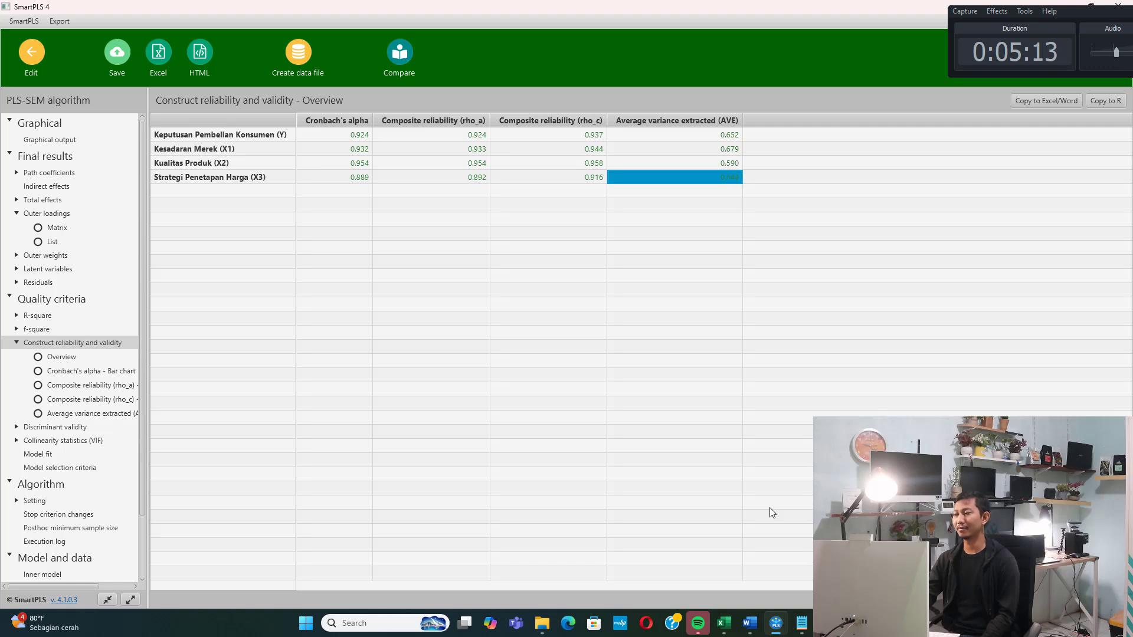
Check the Cronbach's alpha and composite reliability criterion in the notes, then examine each construct's Cronbach's alpha in SmartPLS
left_click(801, 623)
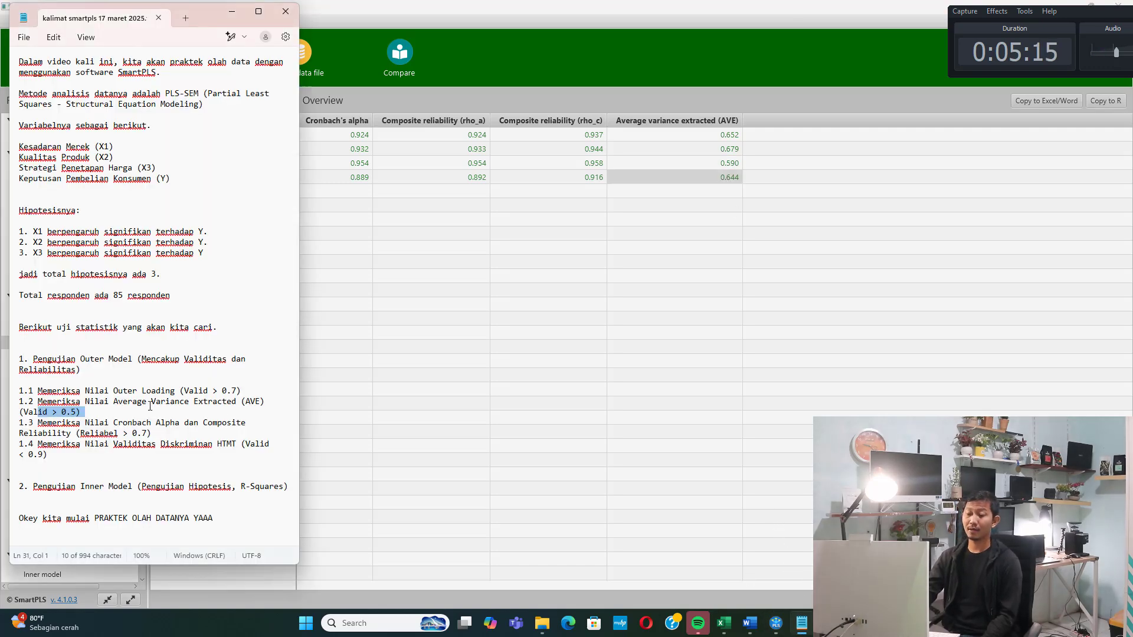
left_click_drag(77, 423, 172, 438)
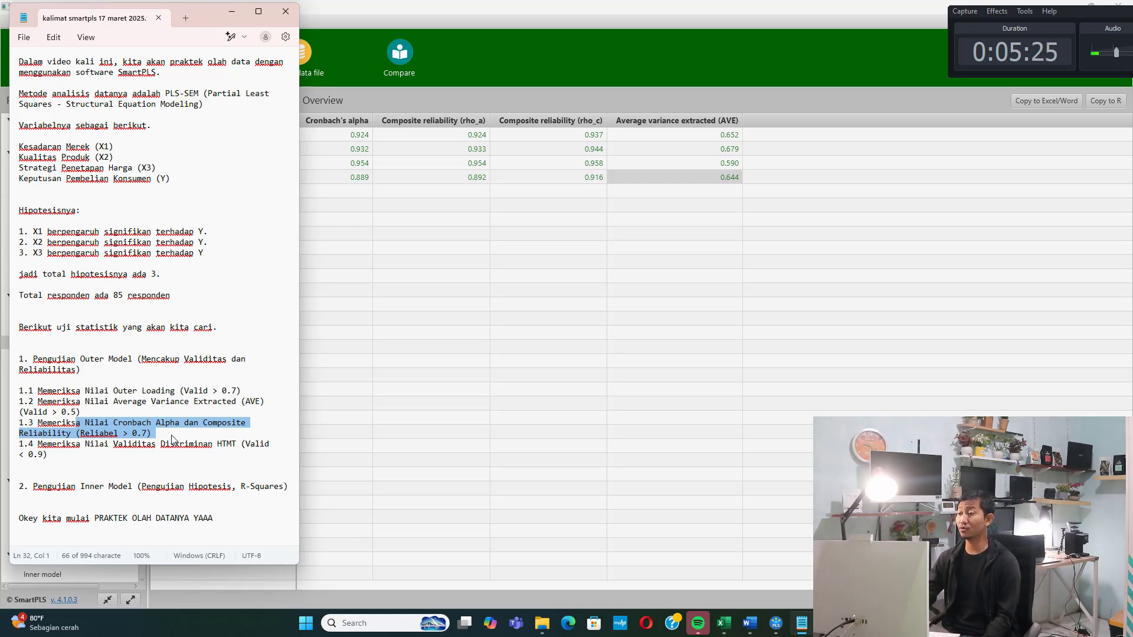
left_click(417, 138)
left_click(361, 138)
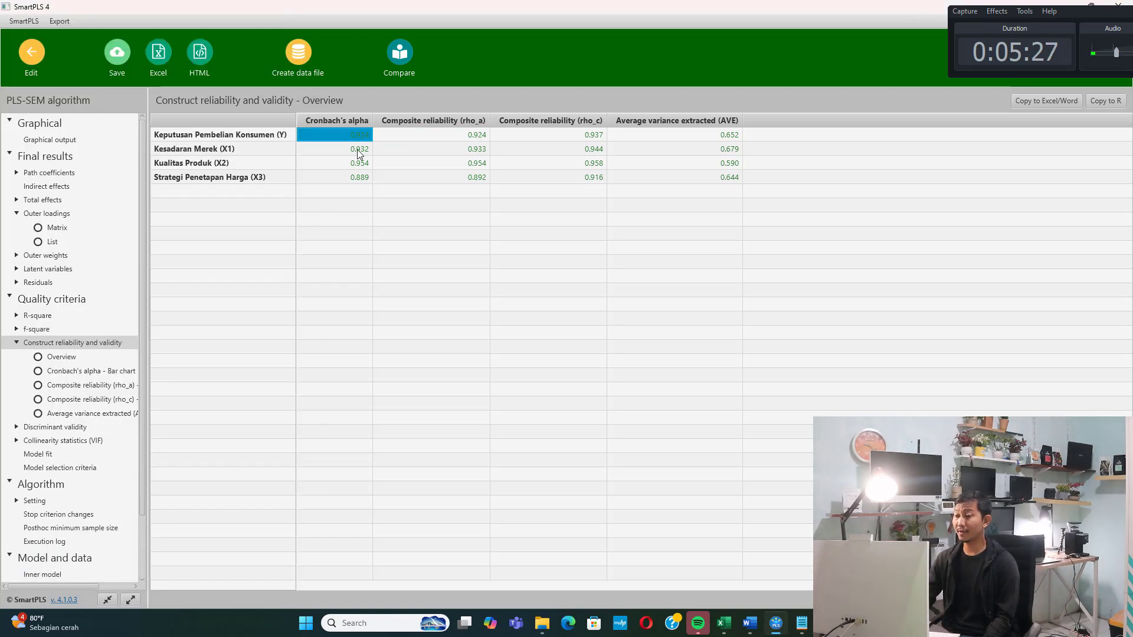
left_click(359, 149)
left_click(358, 163)
left_click(359, 177)
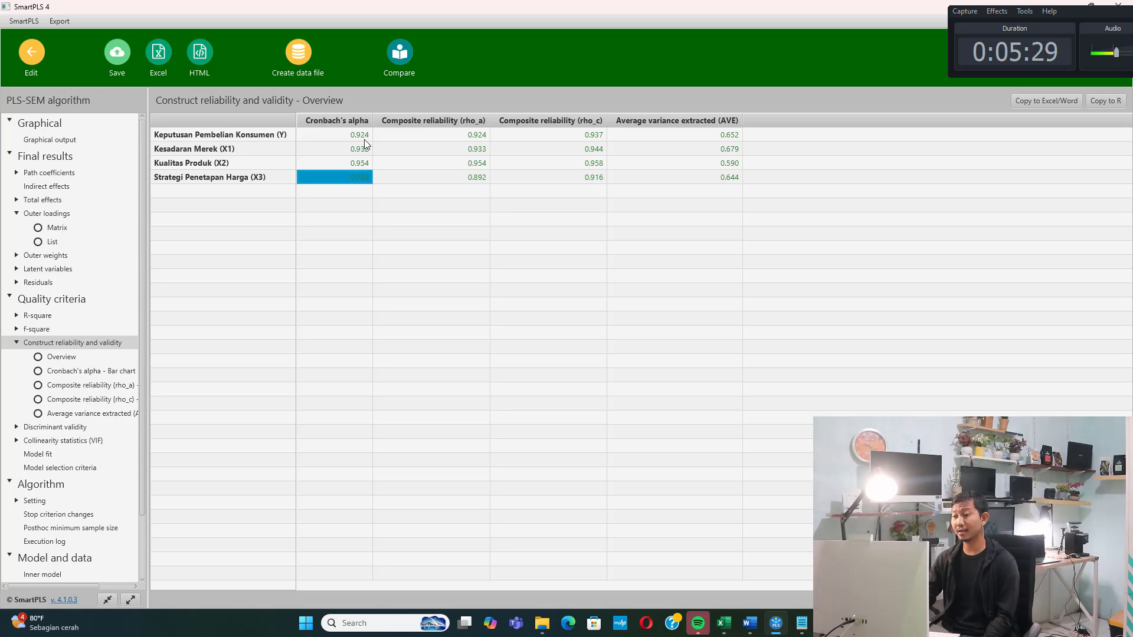
left_click(361, 136)
left_click(364, 150)
left_click(362, 163)
left_click(364, 177)
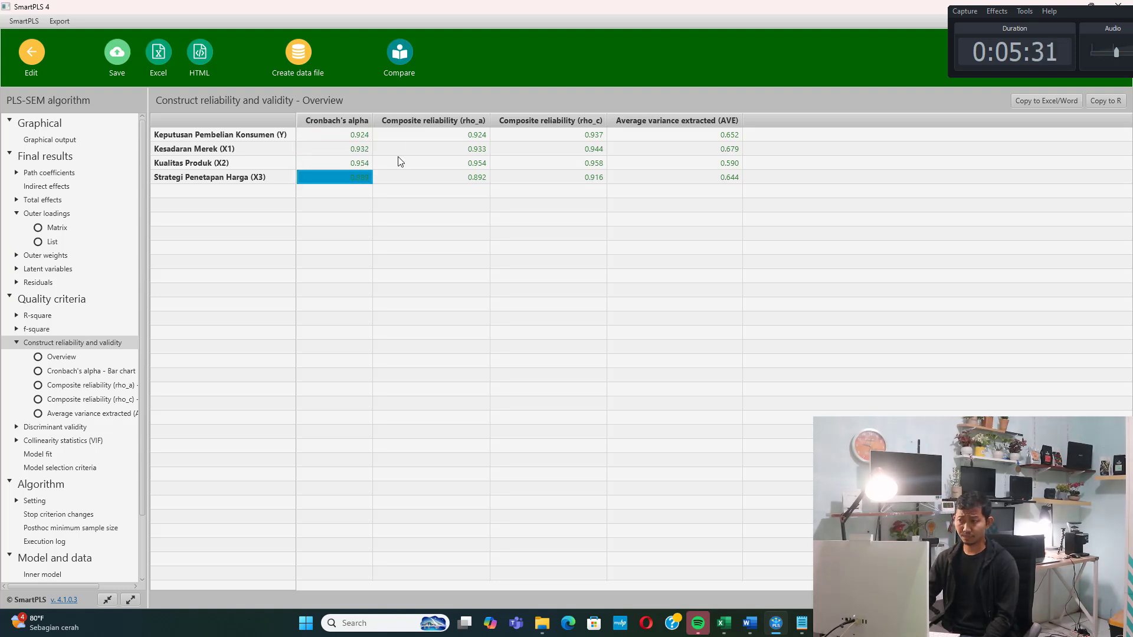
Examine the composite reliability values (rho_a and rho_c) of the constructs in the same overview
left_click(426, 134)
left_click(432, 148)
left_click(463, 177)
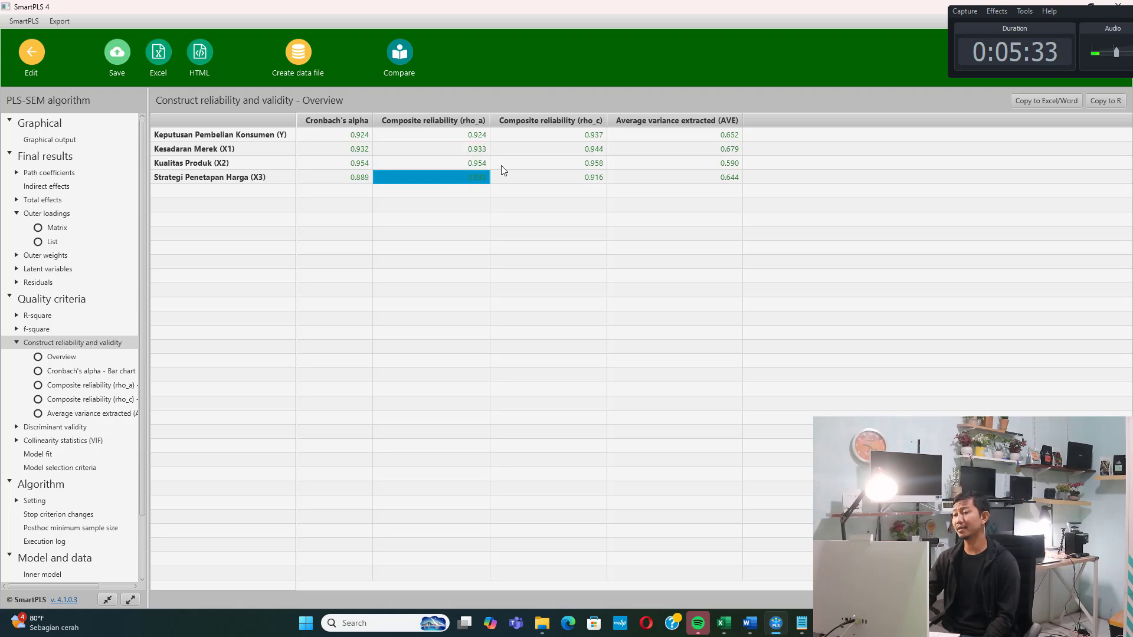
left_click(573, 134)
left_click(576, 148)
left_click(577, 163)
left_click(577, 177)
left_click(566, 149)
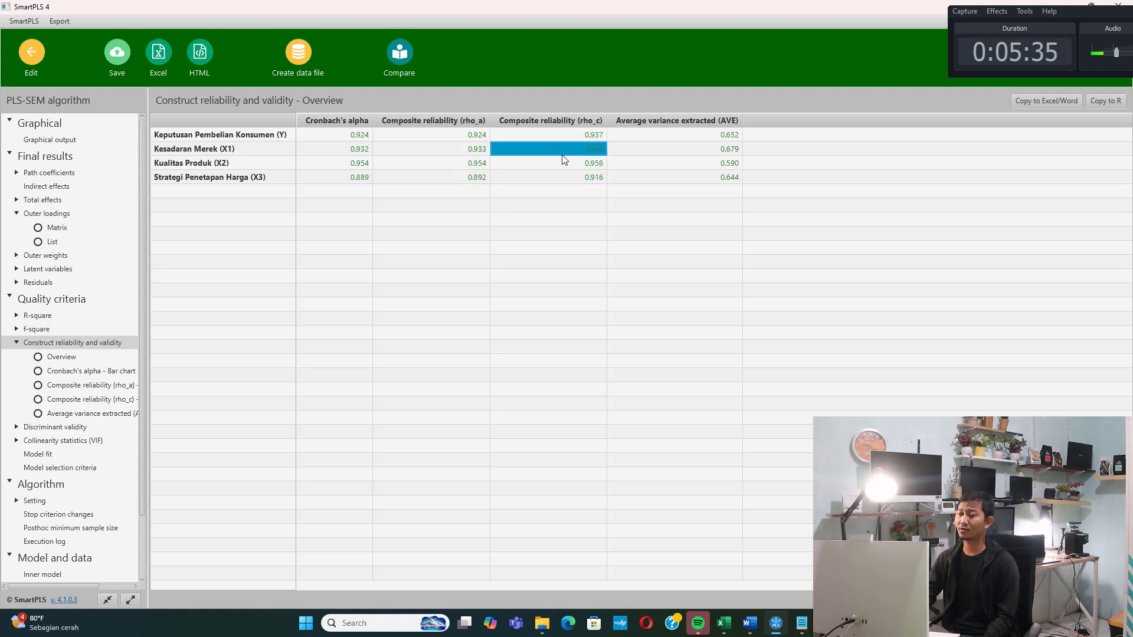
left_click(548, 135)
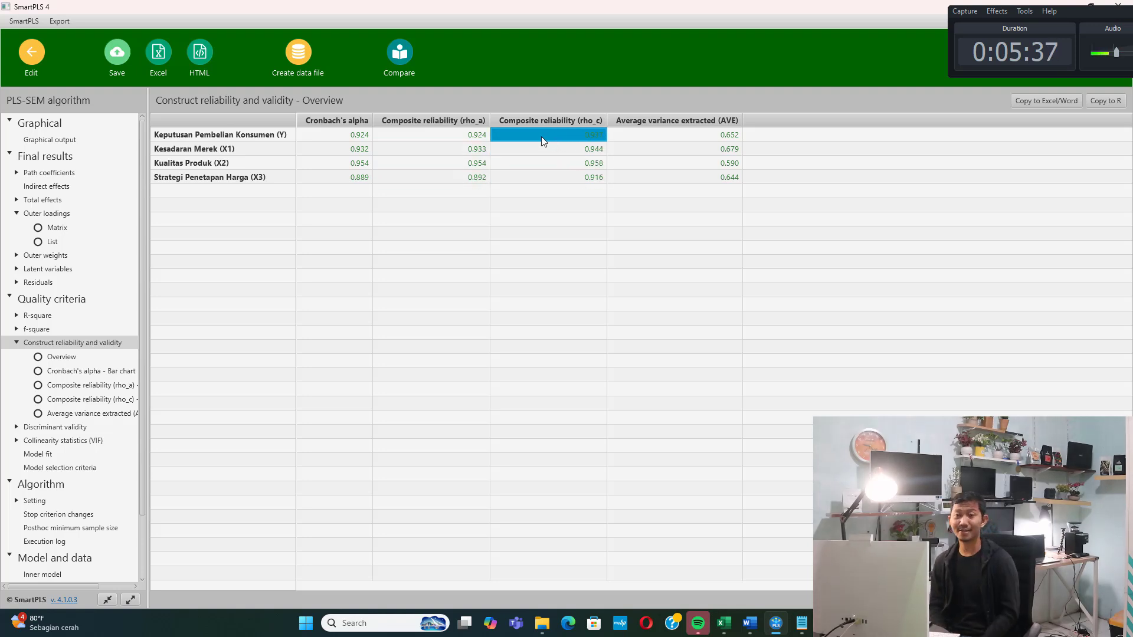
Check the HTMT discriminant validity criterion in the notes, then open the HTMT matrix in SmartPLS and examine the construct pairs
left_click(801, 623)
left_click_drag(72, 448, 121, 465)
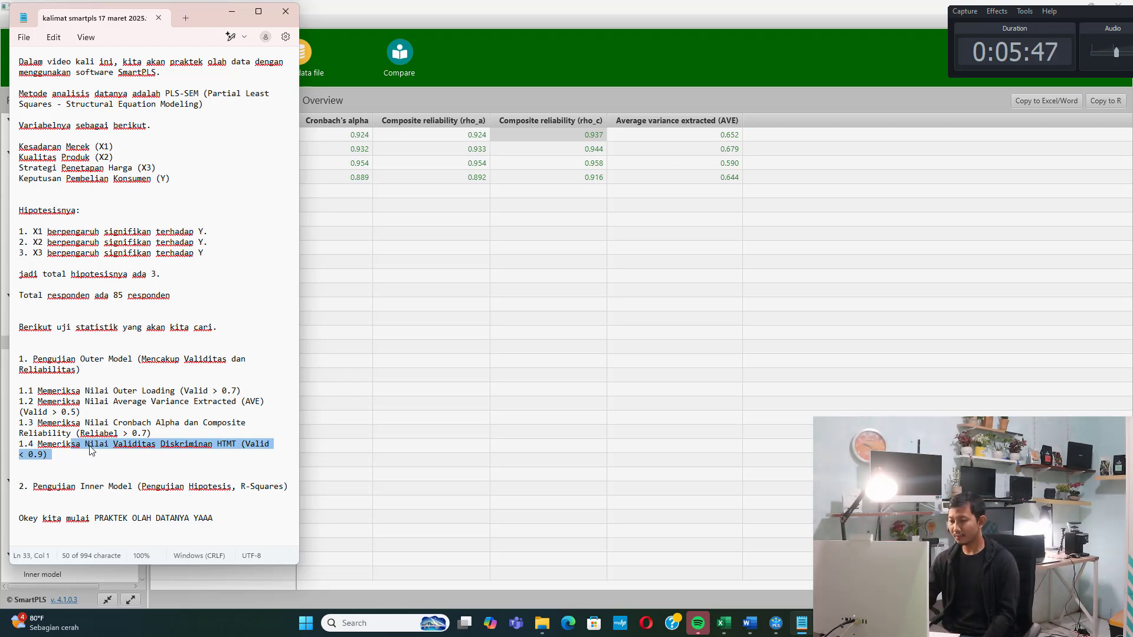
left_click(388, 263)
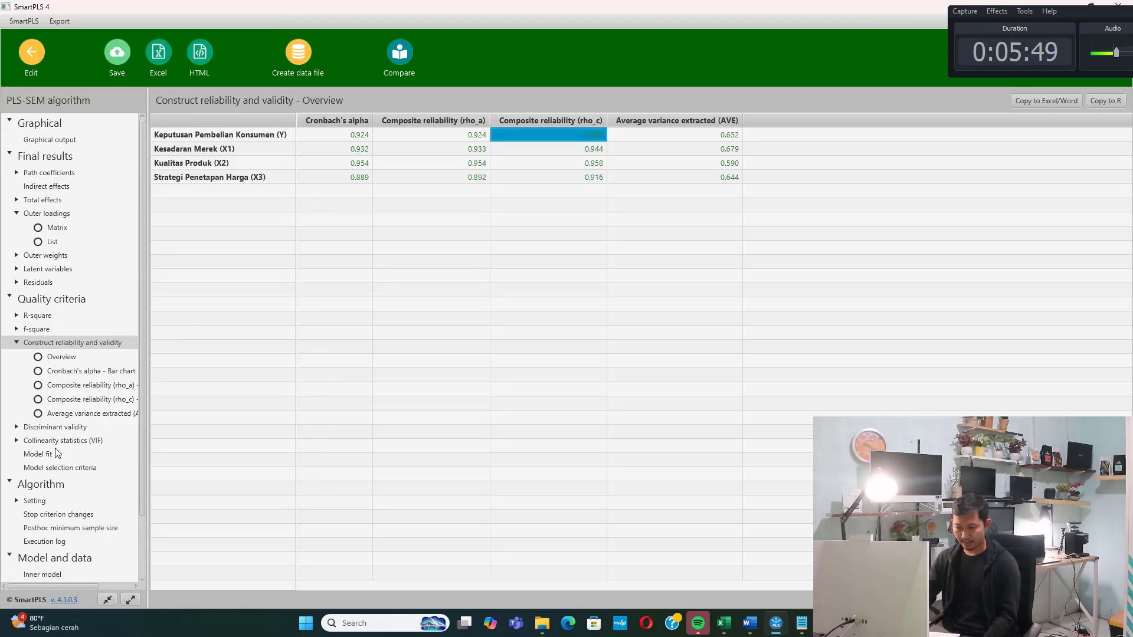
left_click(67, 429)
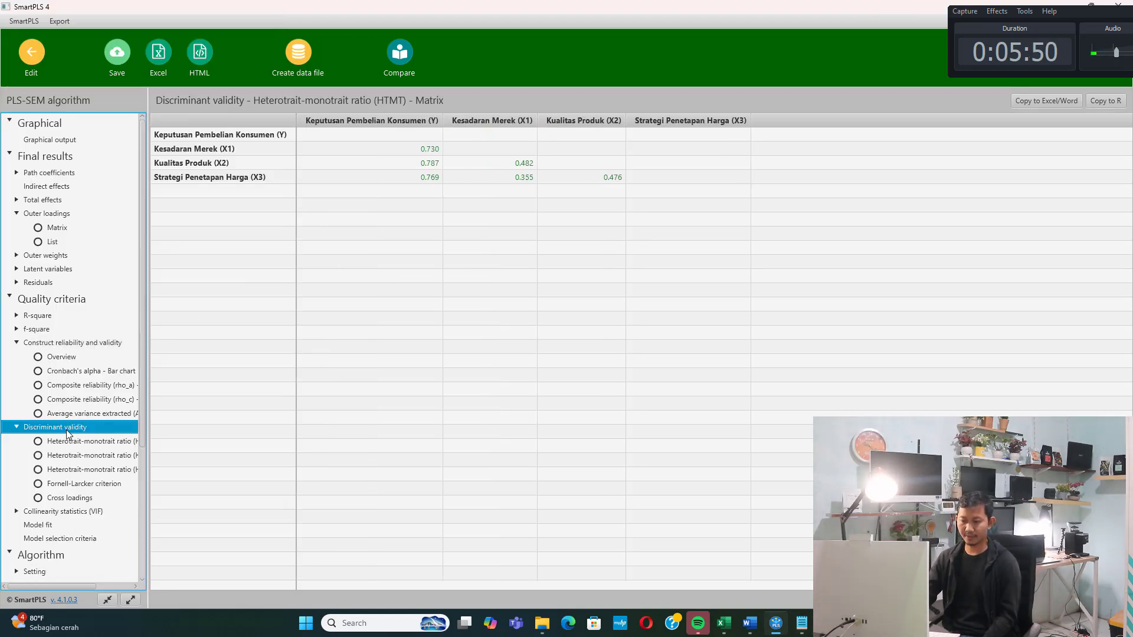
left_click(386, 152)
left_click(404, 164)
left_click(424, 177)
left_click(514, 176)
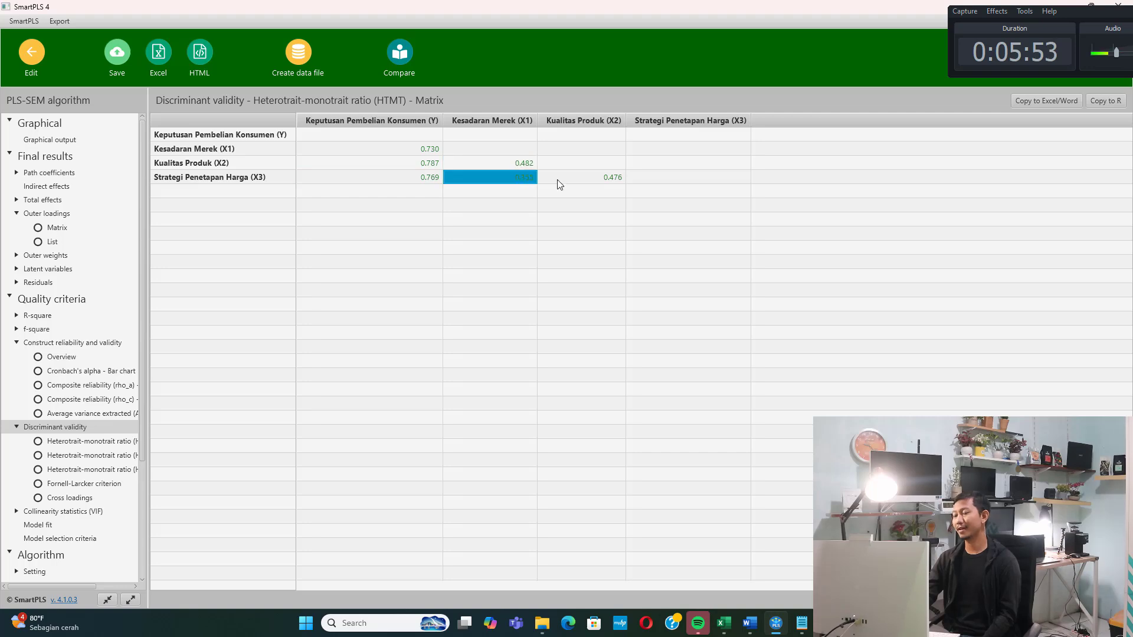
left_click(558, 175)
left_click(522, 164)
left_click(523, 175)
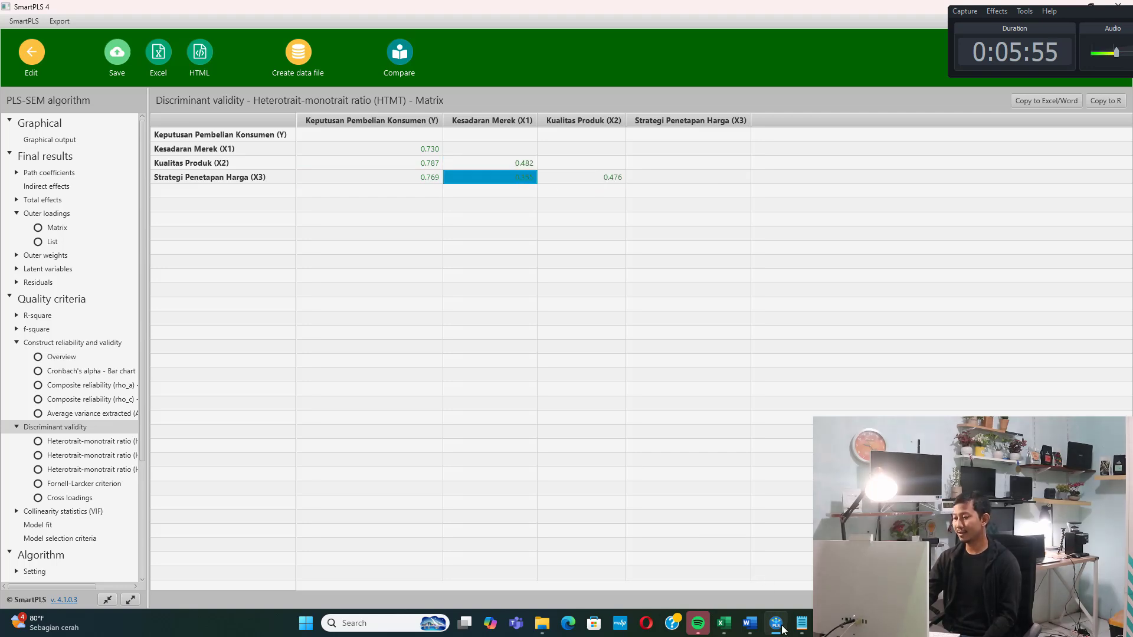
Recheck the HTMT threshold in the notes and compare the SmartPLS matrix values of Y, X1 and X2 against it
left_click(800, 630)
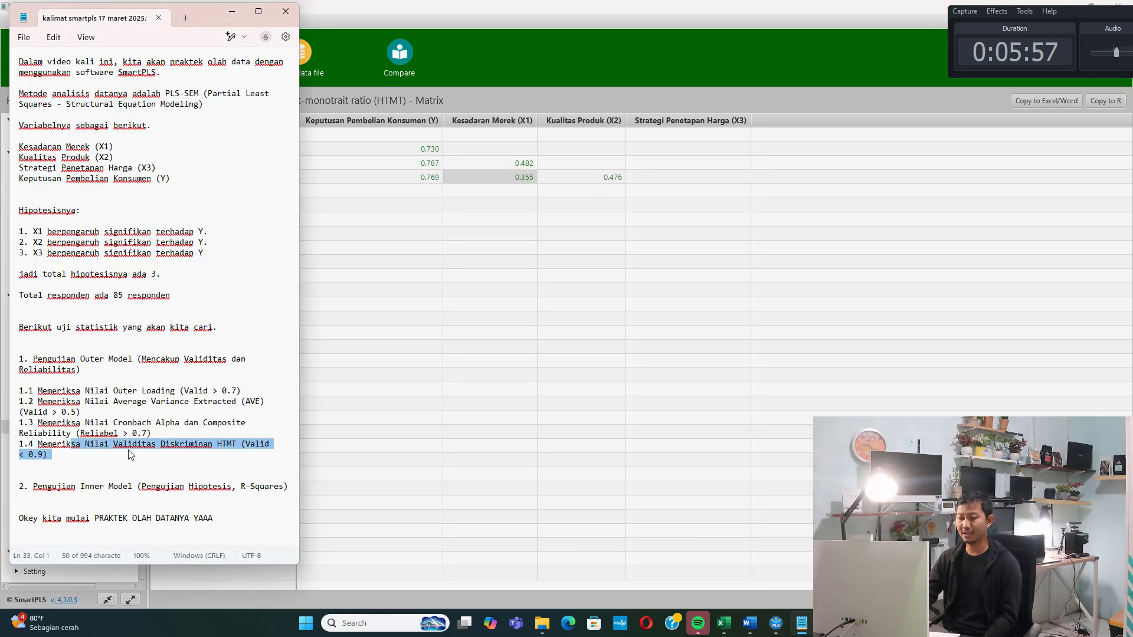
left_click(400, 145)
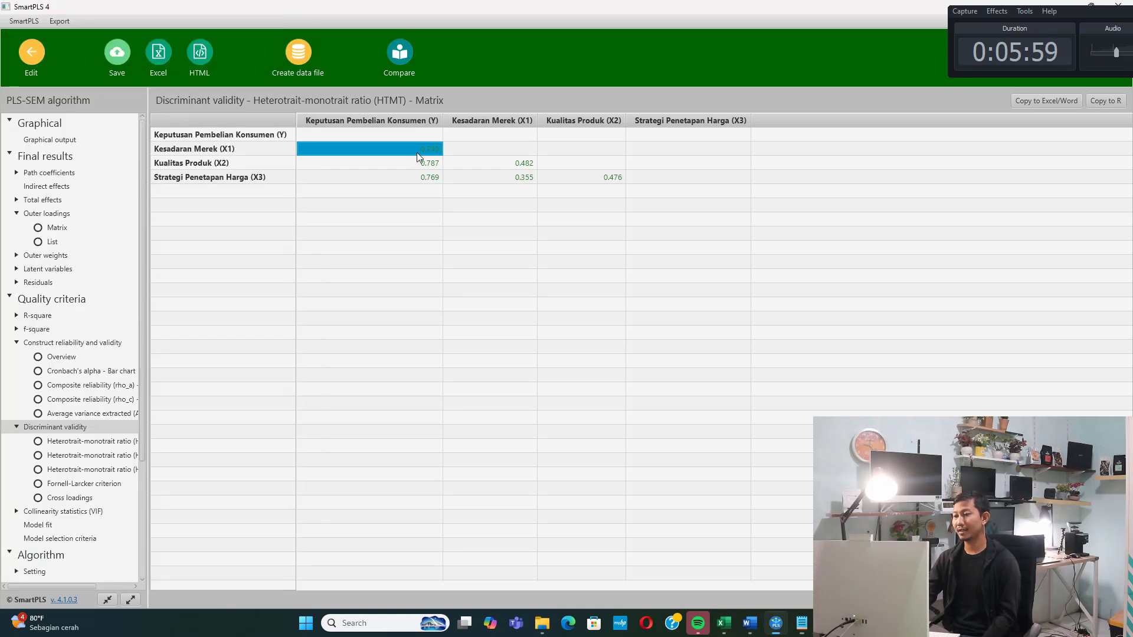
left_click(421, 164)
left_click(427, 177)
left_click(504, 177)
key("Right")
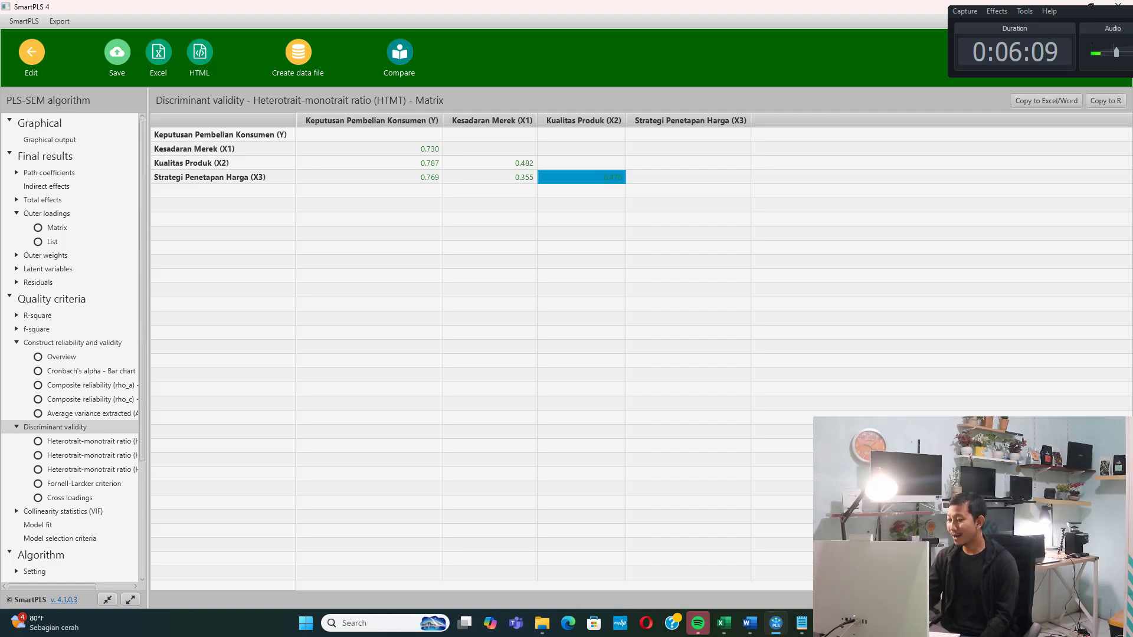
Read the planned inner model testing (hypothesis tests and R-Squares) in the notes and minimize them
left_click(801, 623)
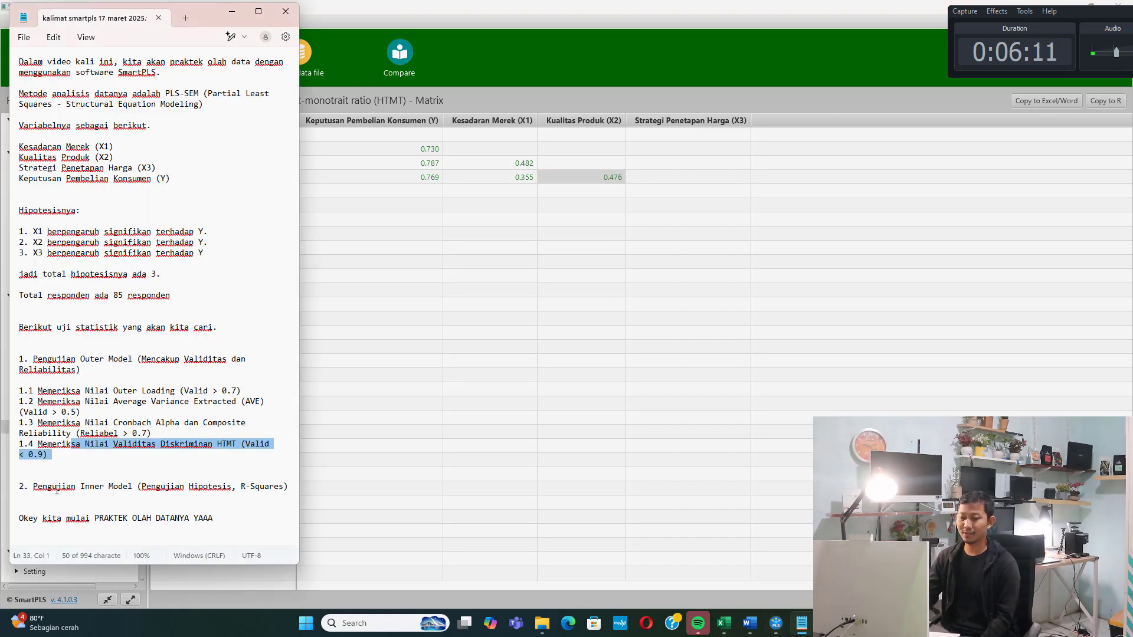
left_click_drag(56, 487, 230, 487)
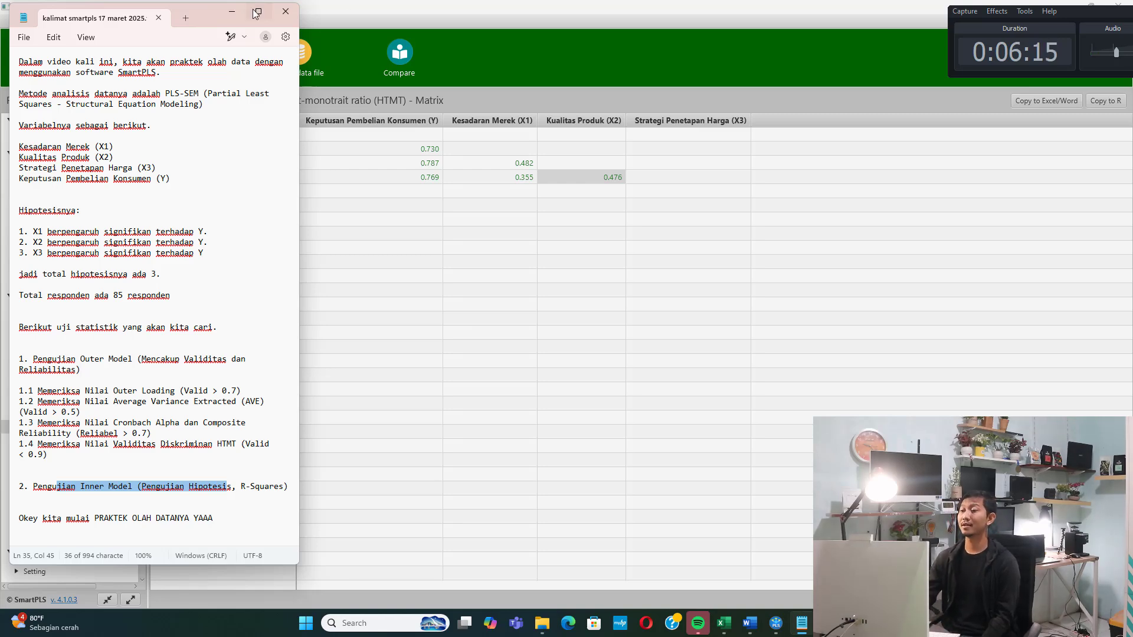
left_click(232, 11)
Return to the path model, run bootstrapping, and open the path coefficients table with mean, STDEV, T values and p values
left_click(32, 52)
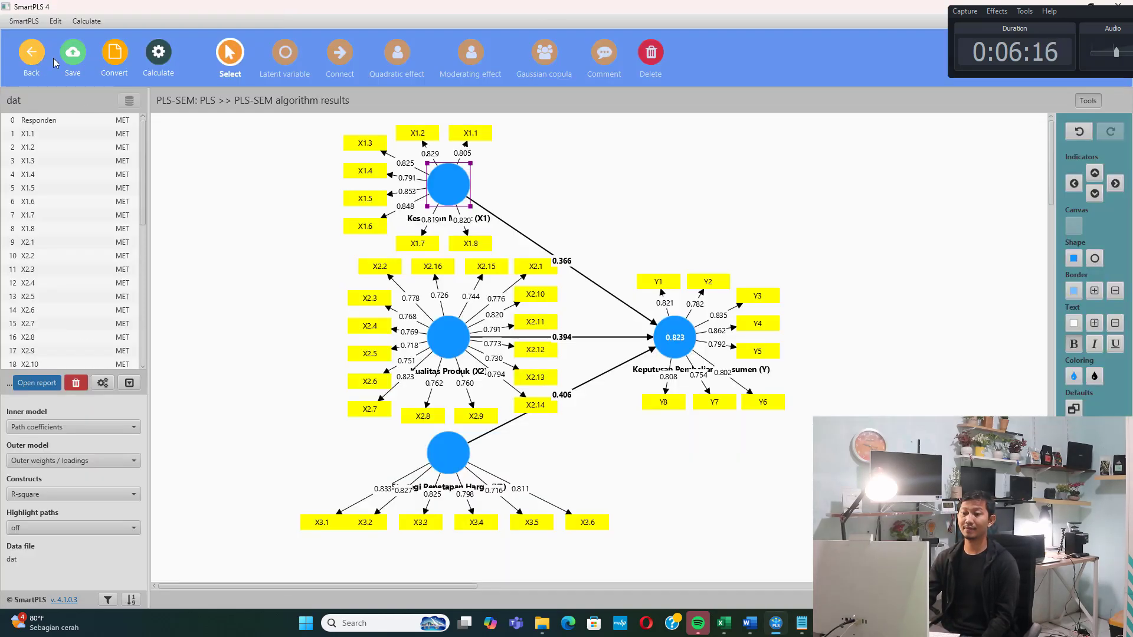
left_click(87, 20)
left_click(118, 59)
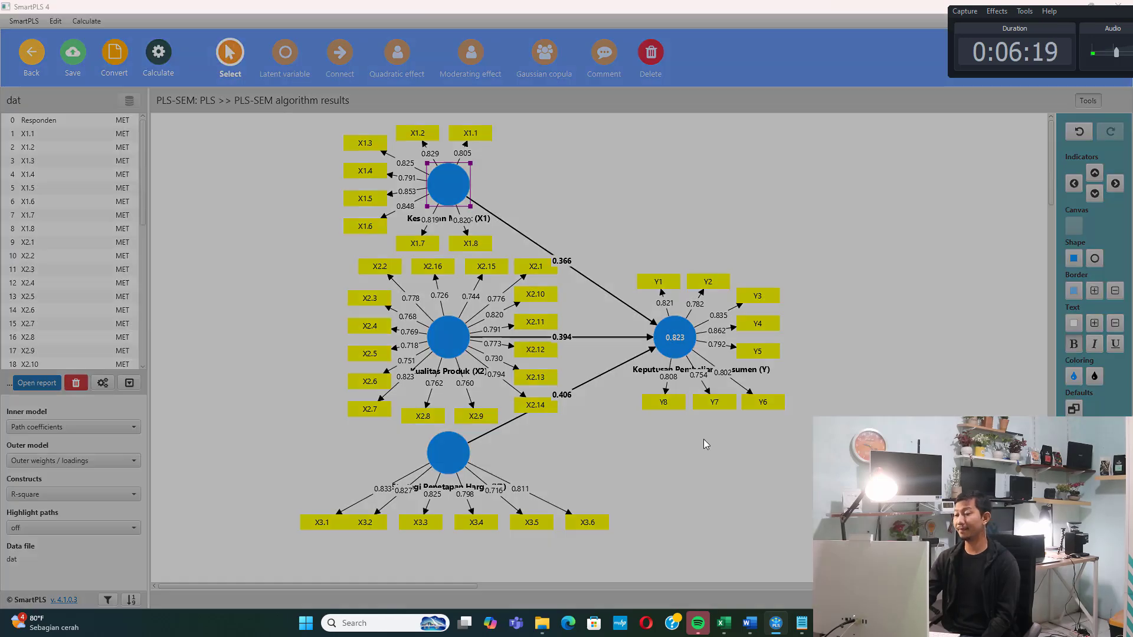
left_click(672, 499)
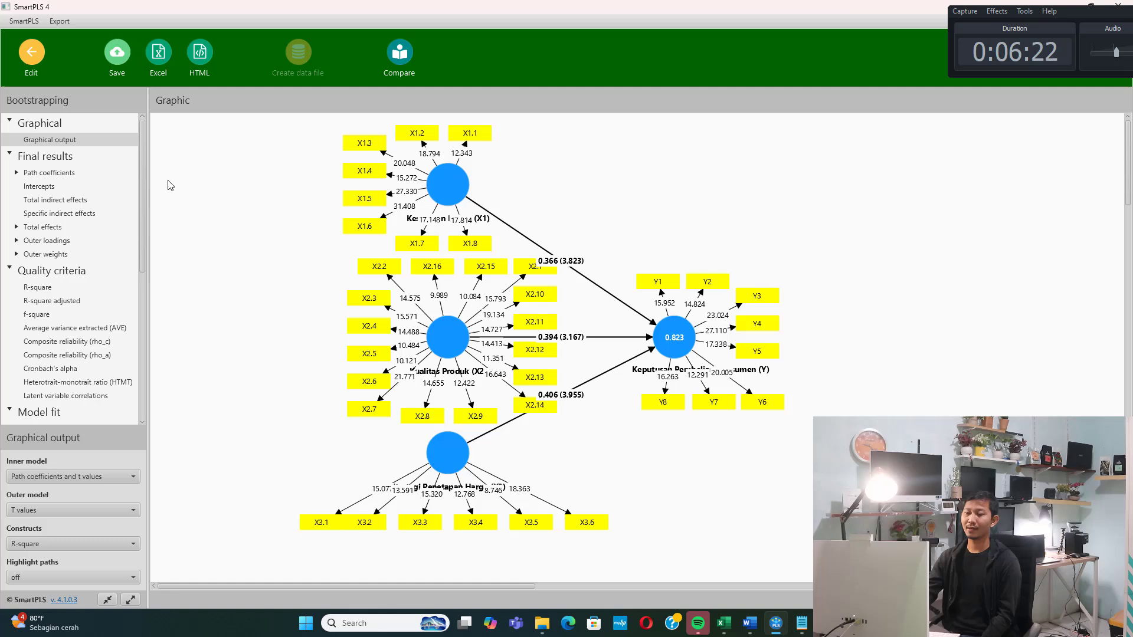
left_click(55, 177)
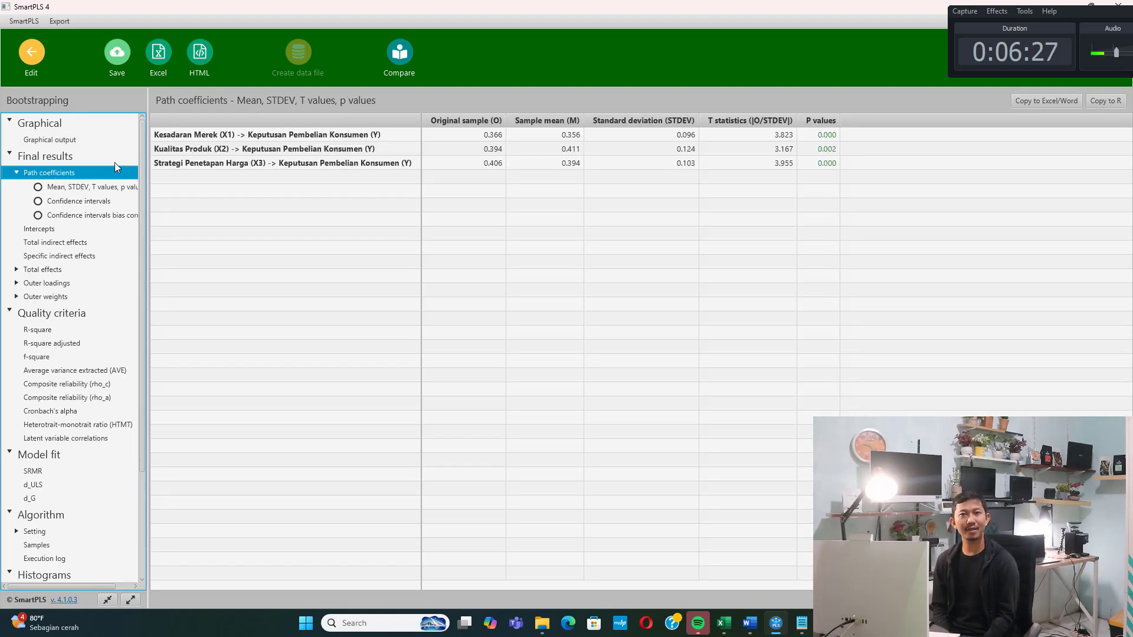
Switch to the Word report and review its outer model and inner model result tables, from Tabel 4.1 to Tabel 4.5
left_click(758, 623)
scroll(644, 348, "down", 20)
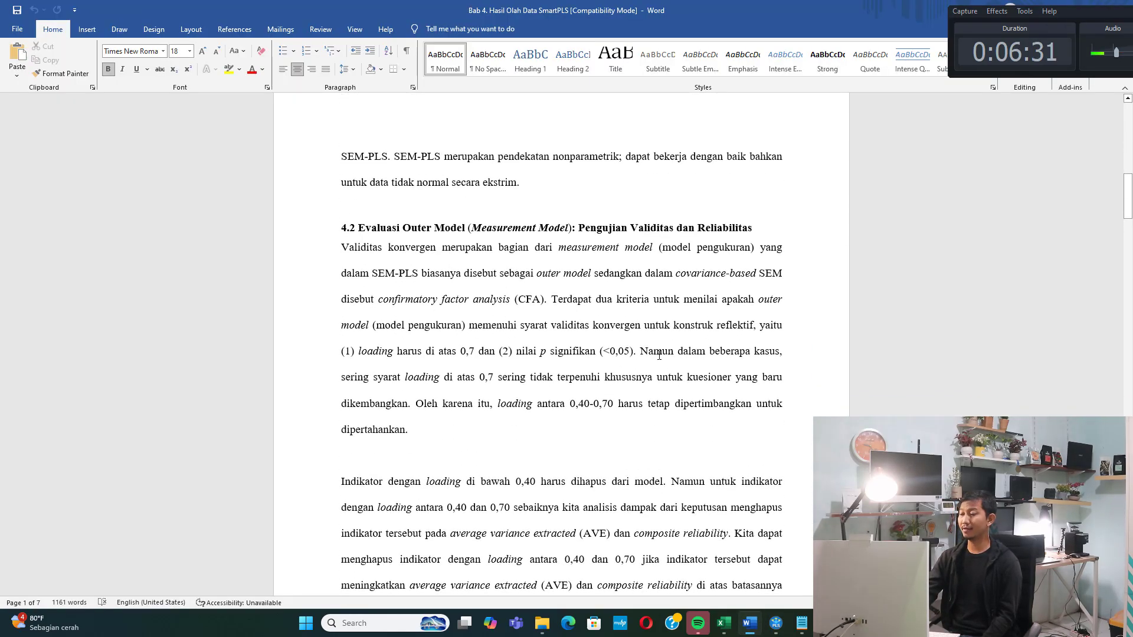
scroll(644, 348, "down", 8)
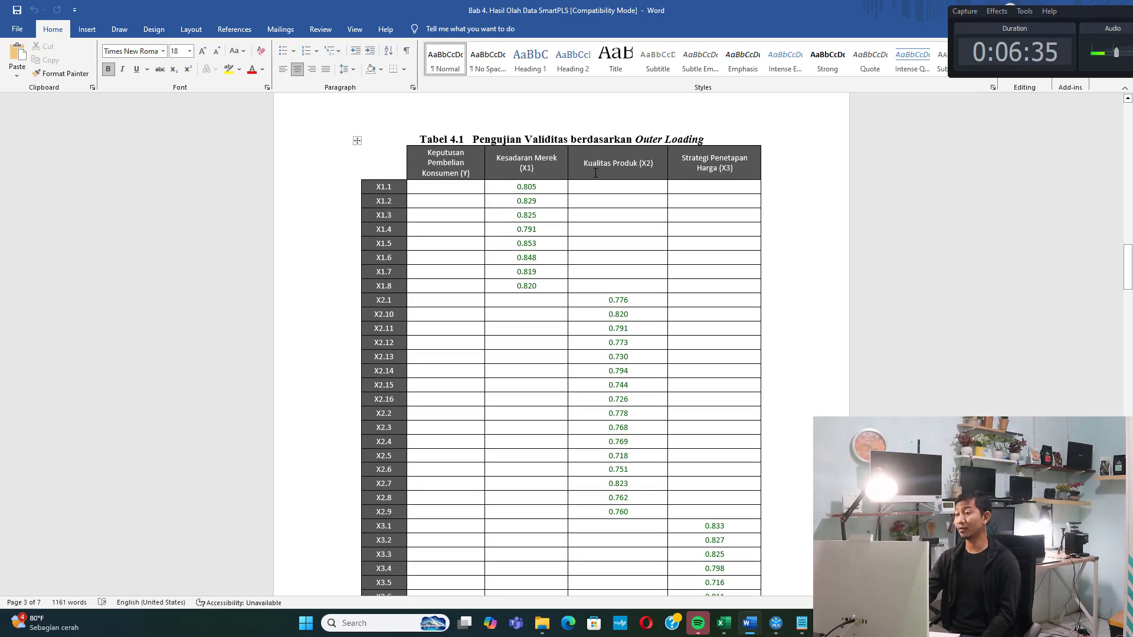
scroll(578, 208, "down", 5)
scroll(578, 208, "down", 12)
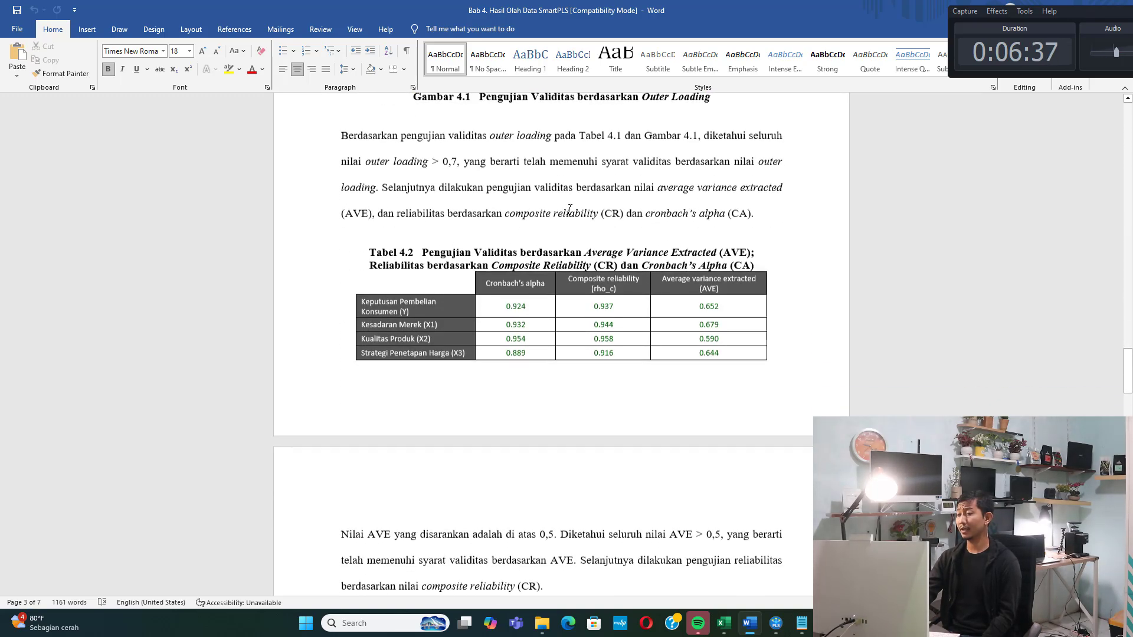
left_click_drag(422, 239, 756, 251)
scroll(576, 224, "down", 9)
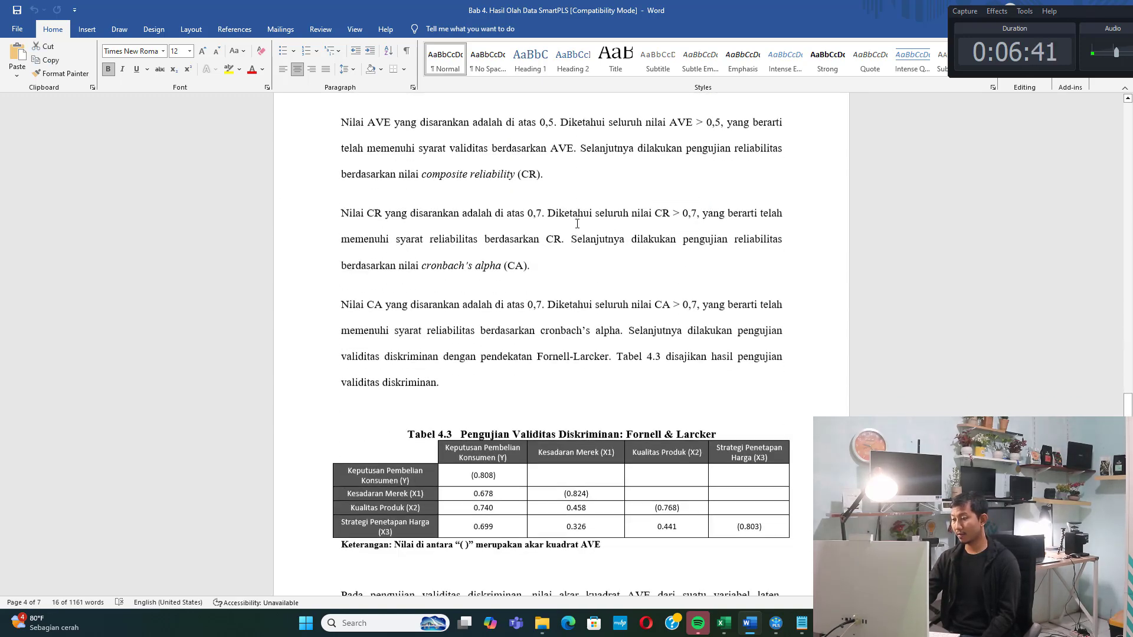
scroll(577, 224, "down", 12)
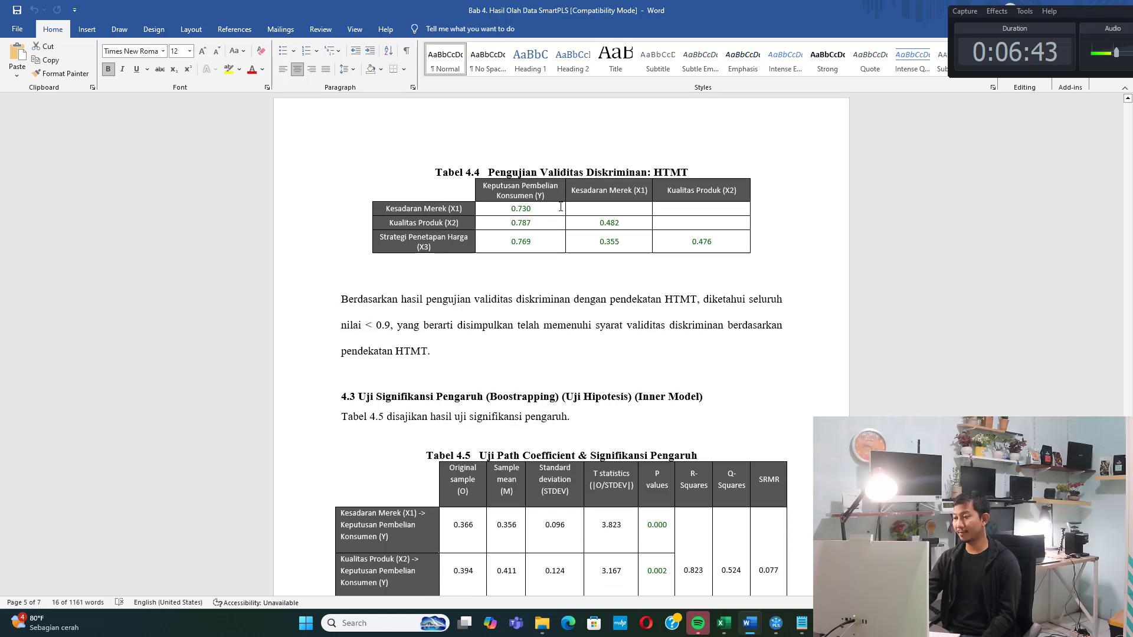
scroll(562, 206, "down", 2)
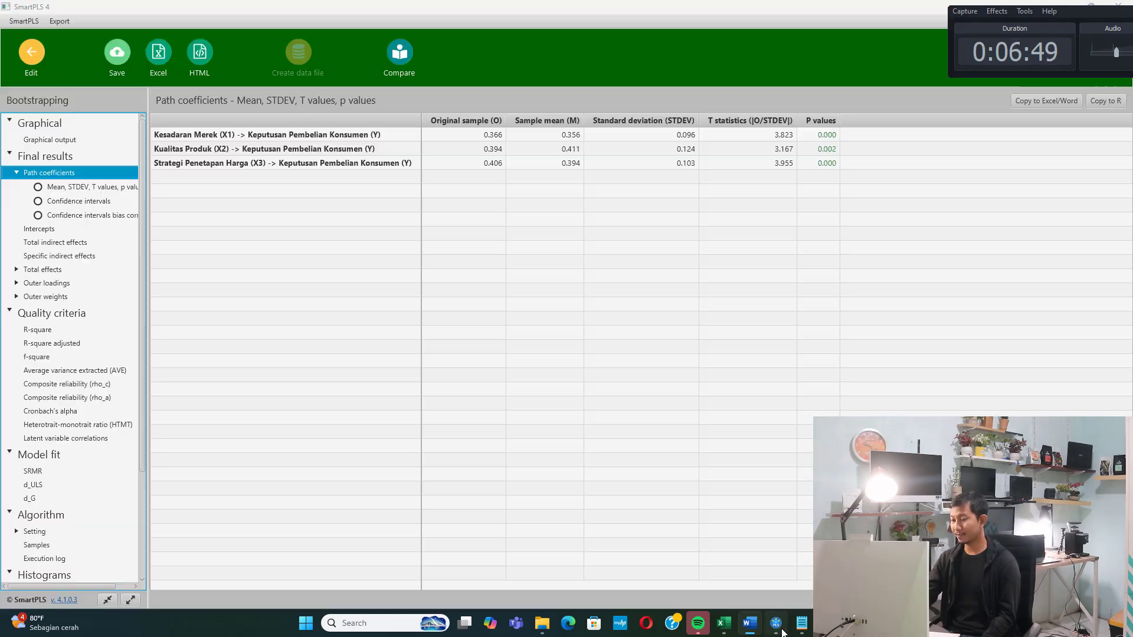
Switch back to SmartPLS and examine the path coefficient and p value of Kesadaran Merek (X1) on Keputusan Pembelian Konsumen (Y)
left_click(775, 623)
left_click(462, 133)
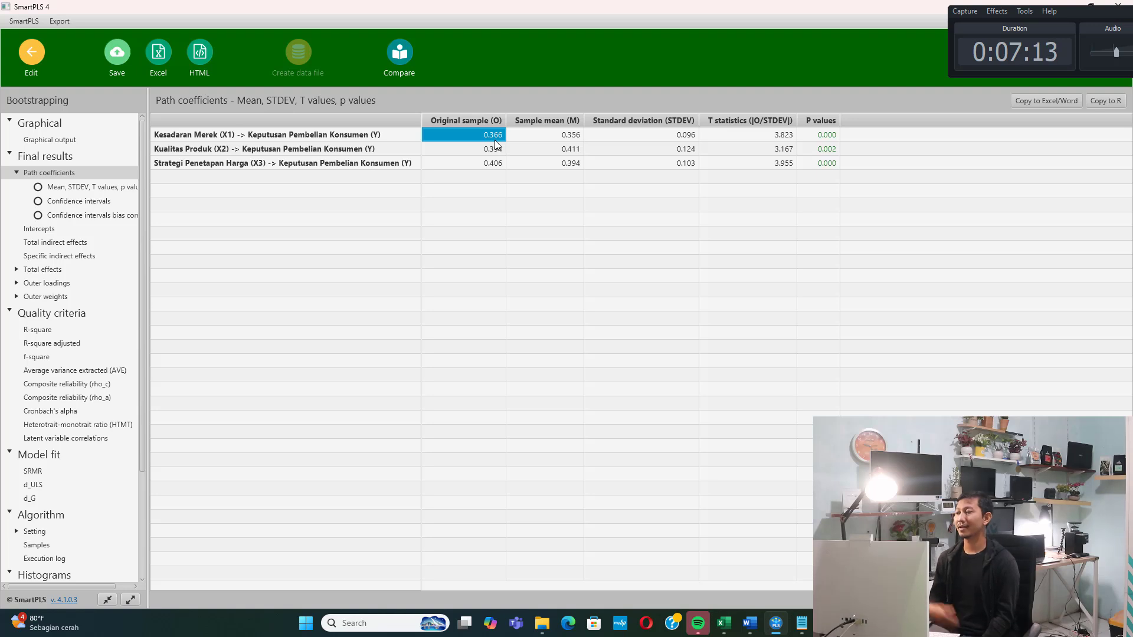
left_click(826, 138)
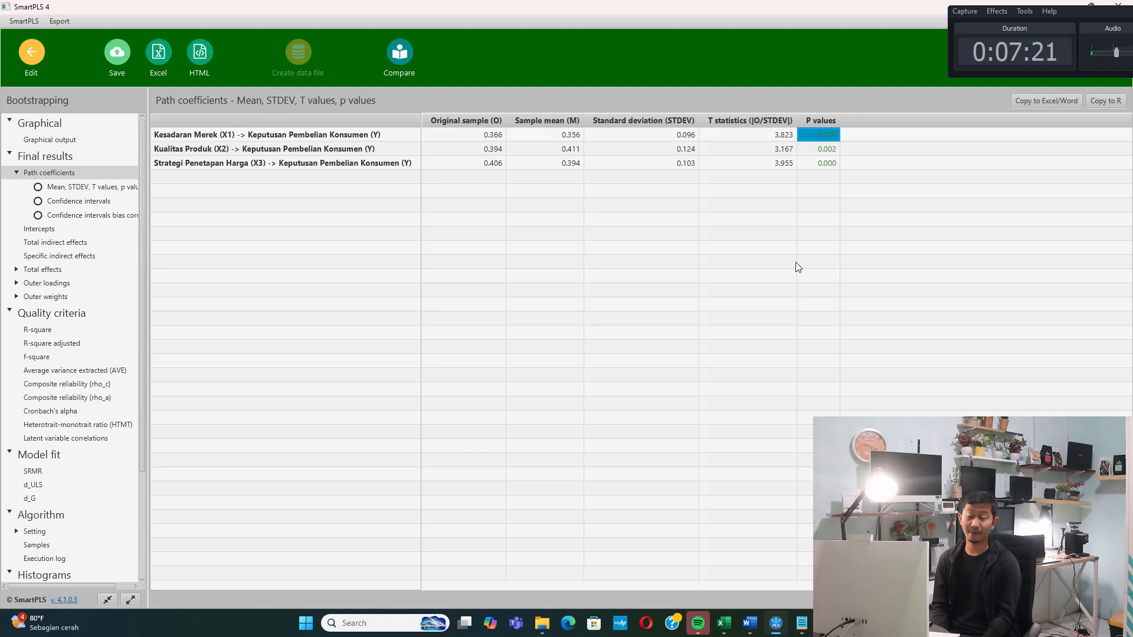
left_click(303, 135)
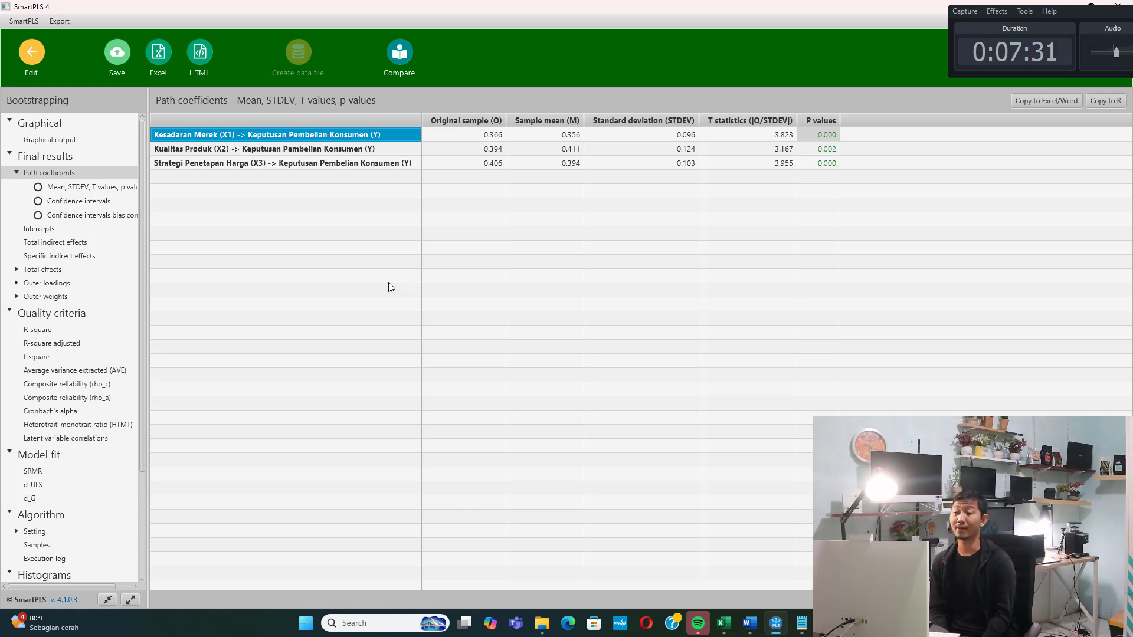
Examine the path coefficients of Kualitas Produk (X2) and Strategi Penetapan Harga (X3) on Y, and the p value for X2
left_click(360, 148)
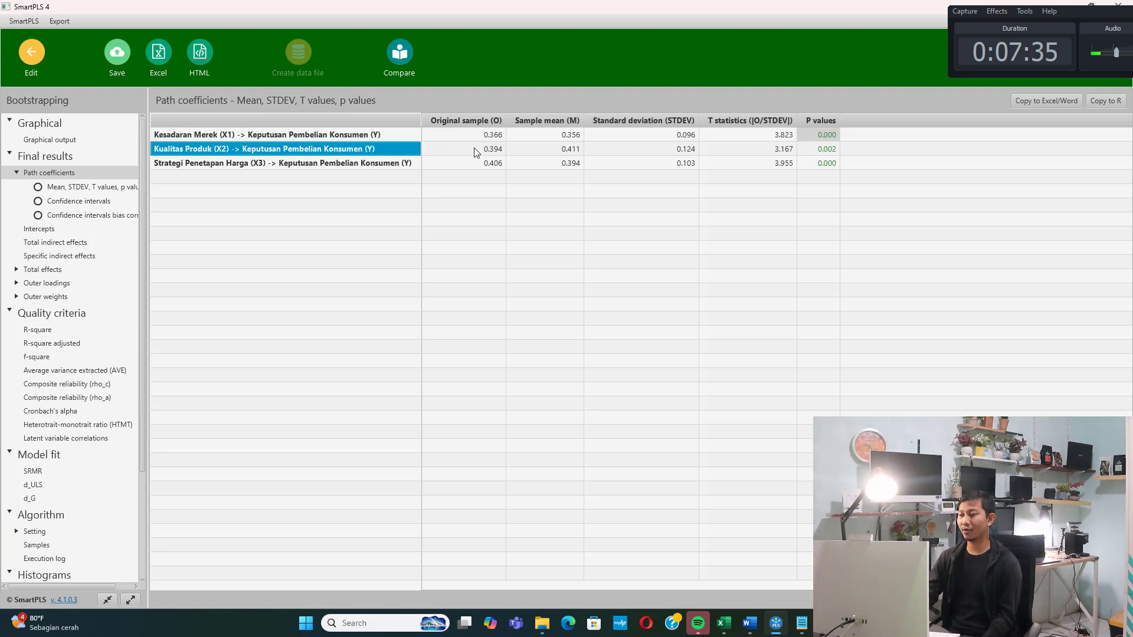
left_click(489, 149)
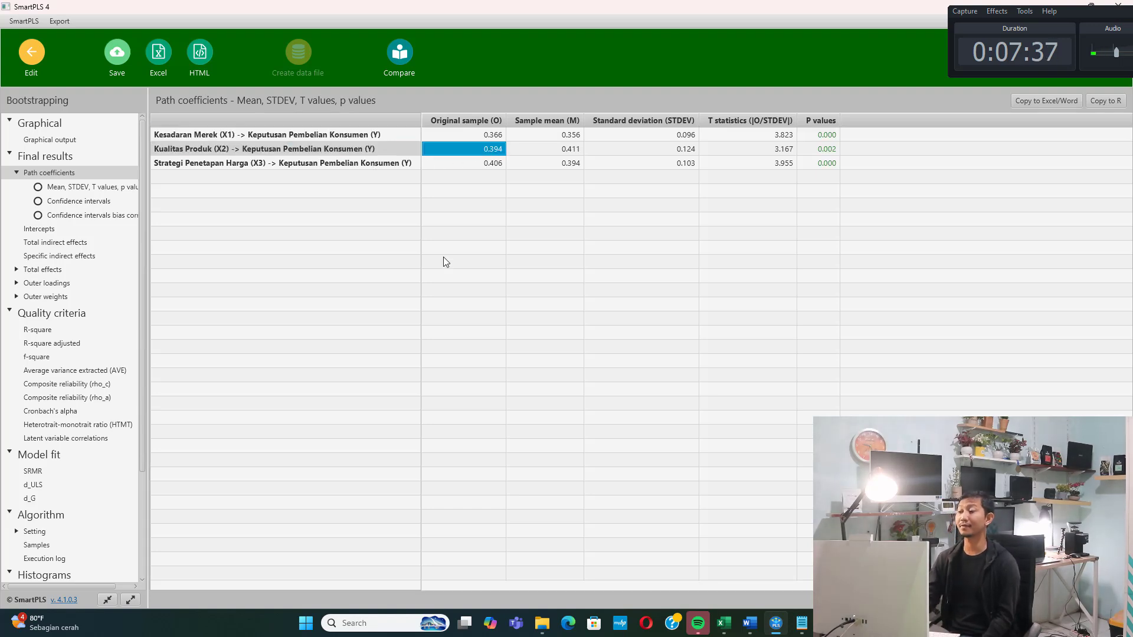
left_click(813, 150)
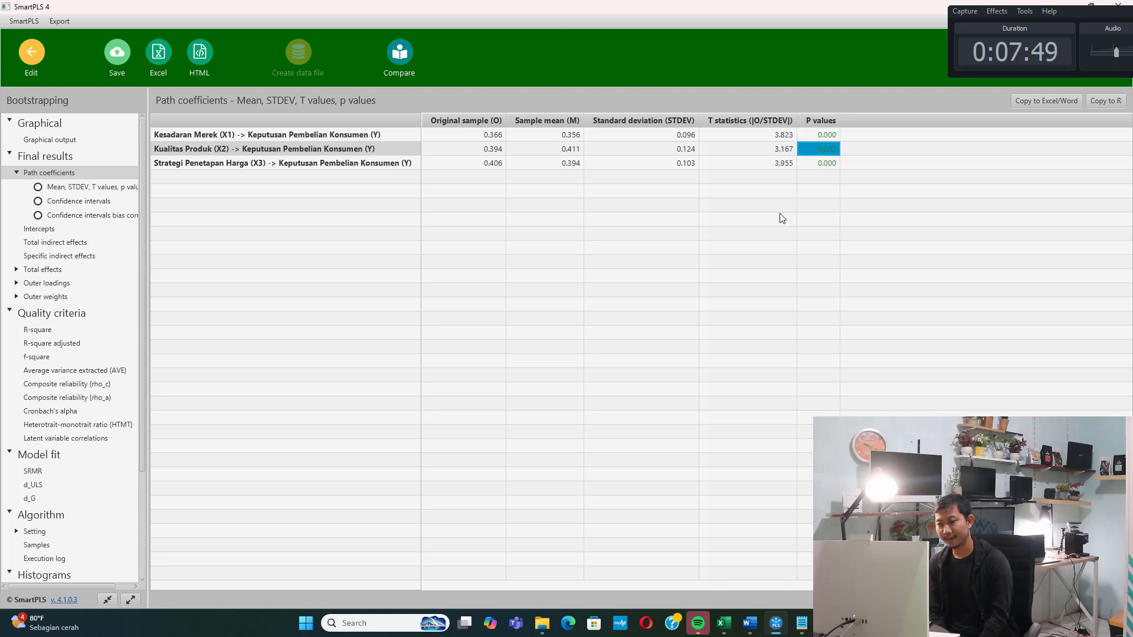
left_click(305, 163)
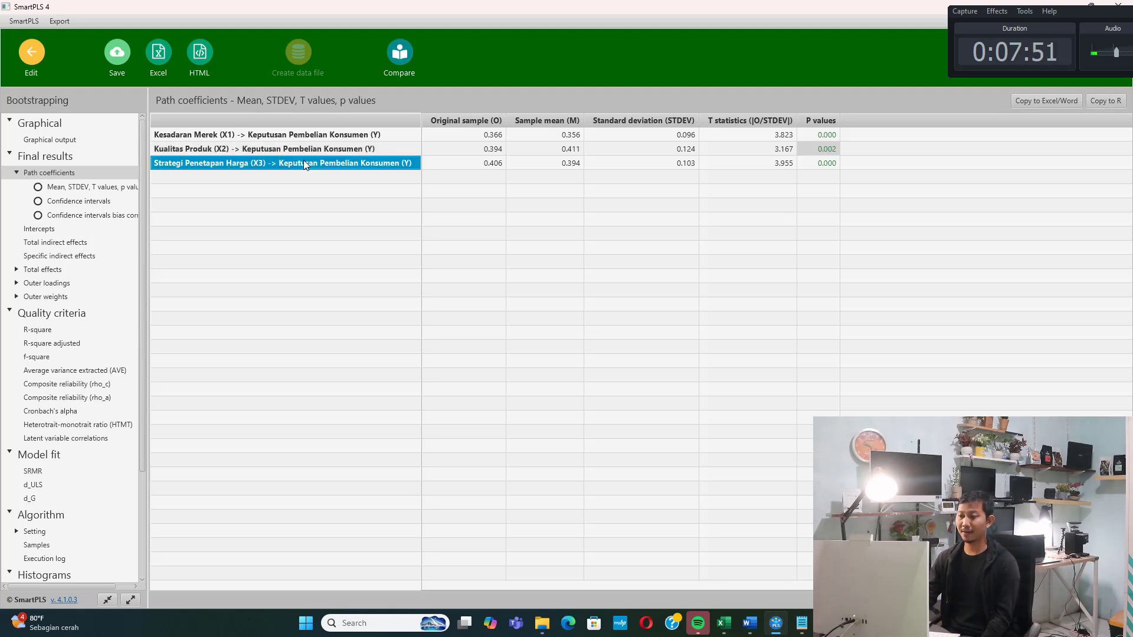
left_click(477, 165)
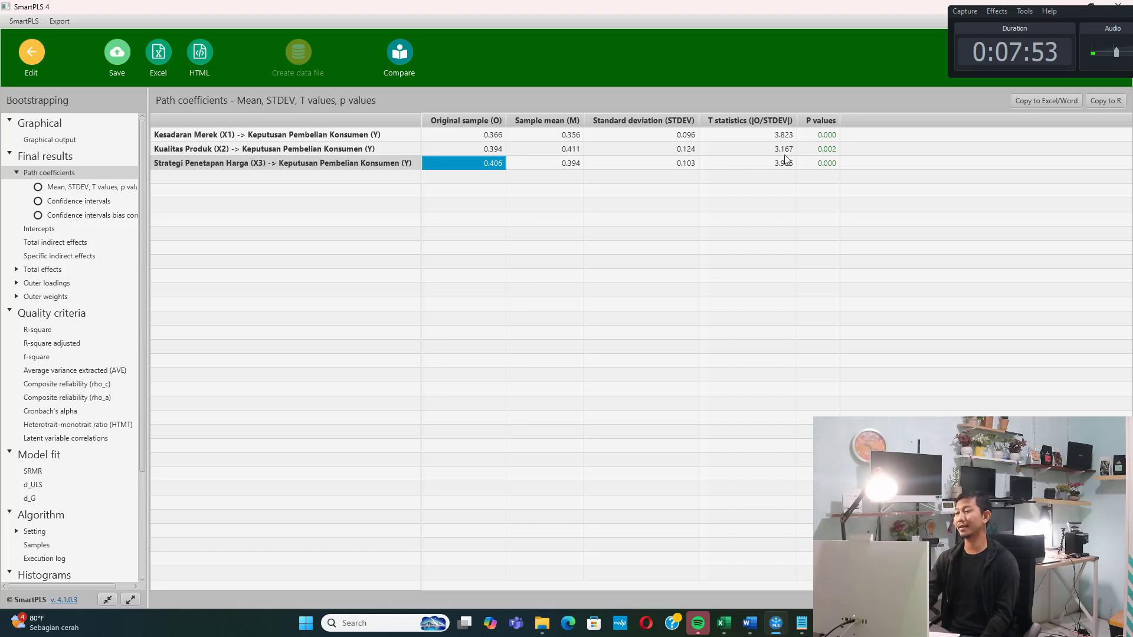
left_click(341, 164)
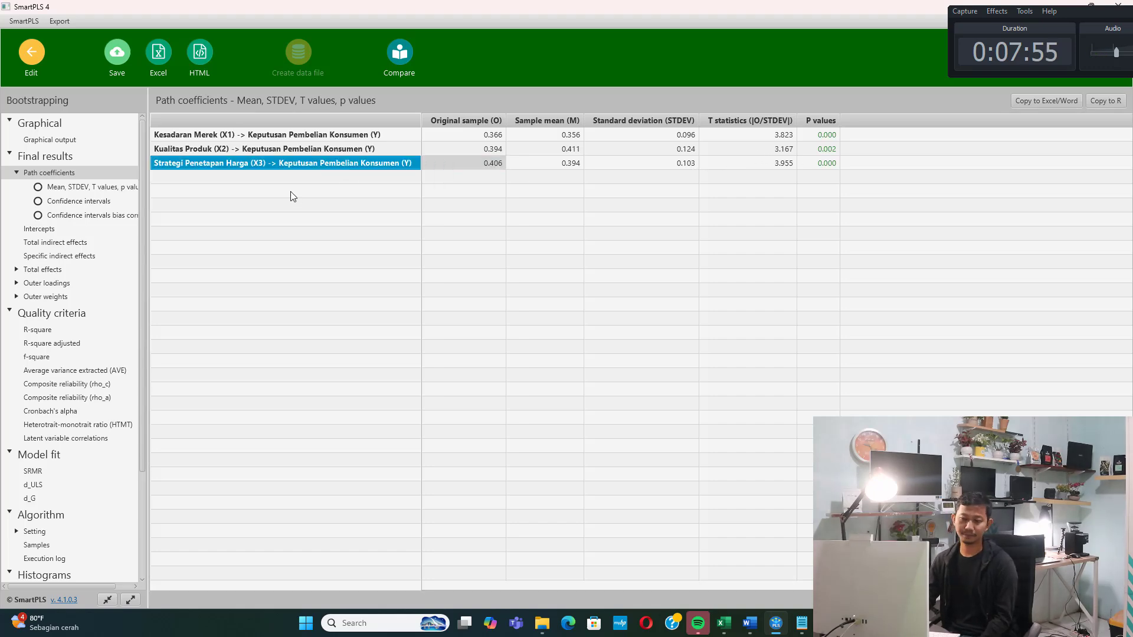
Switch to the Word report and read the X1 hypothesis interpretation below Tabel 4.5 against the table
left_click(749, 622)
scroll(530, 330, "down", 4)
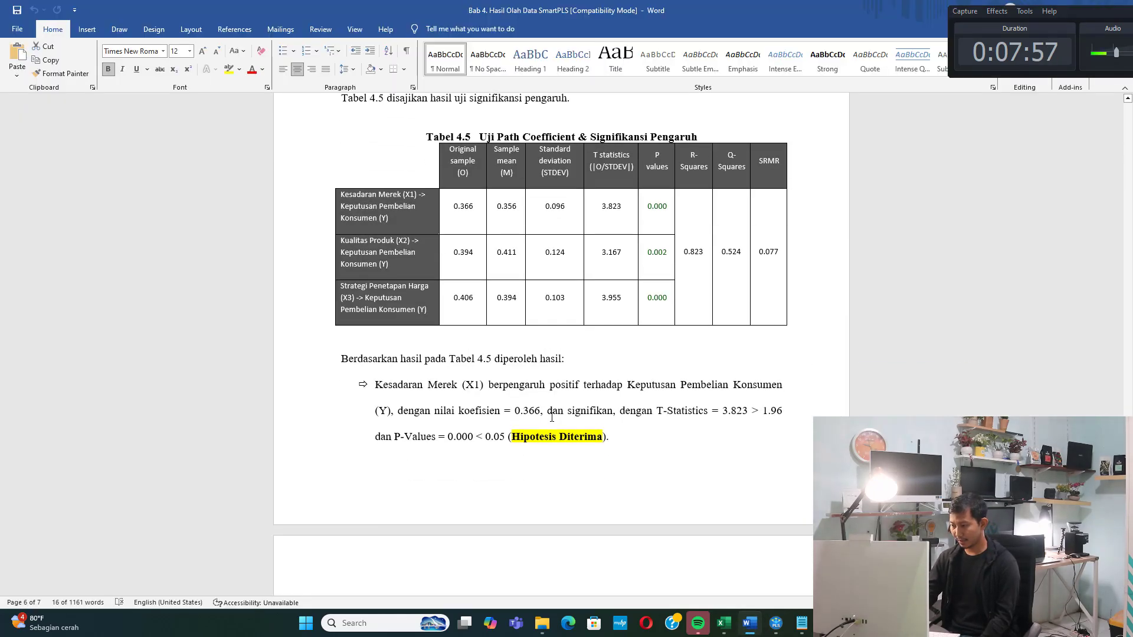
left_click_drag(376, 316, 594, 458)
scroll(594, 457, "up", 10)
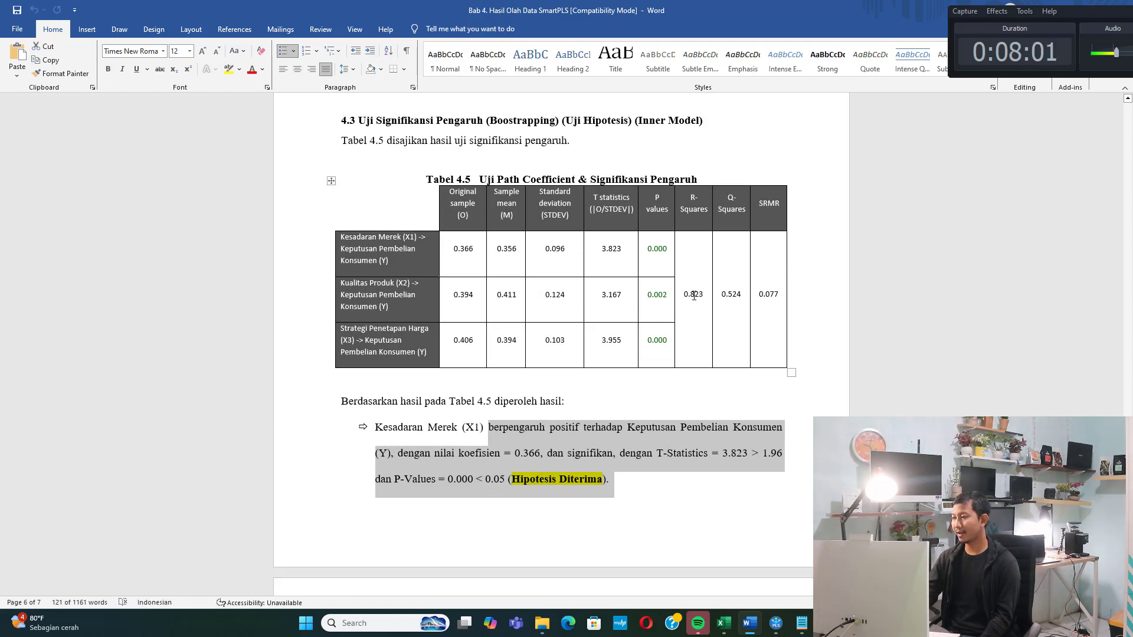
Check the R-Squares value in Tabel 4.5 and read its interpretation for Keputusan Pembelian Konsumen (Y) in the closing bullets
double_click(687, 295)
scroll(596, 374, "down", 9)
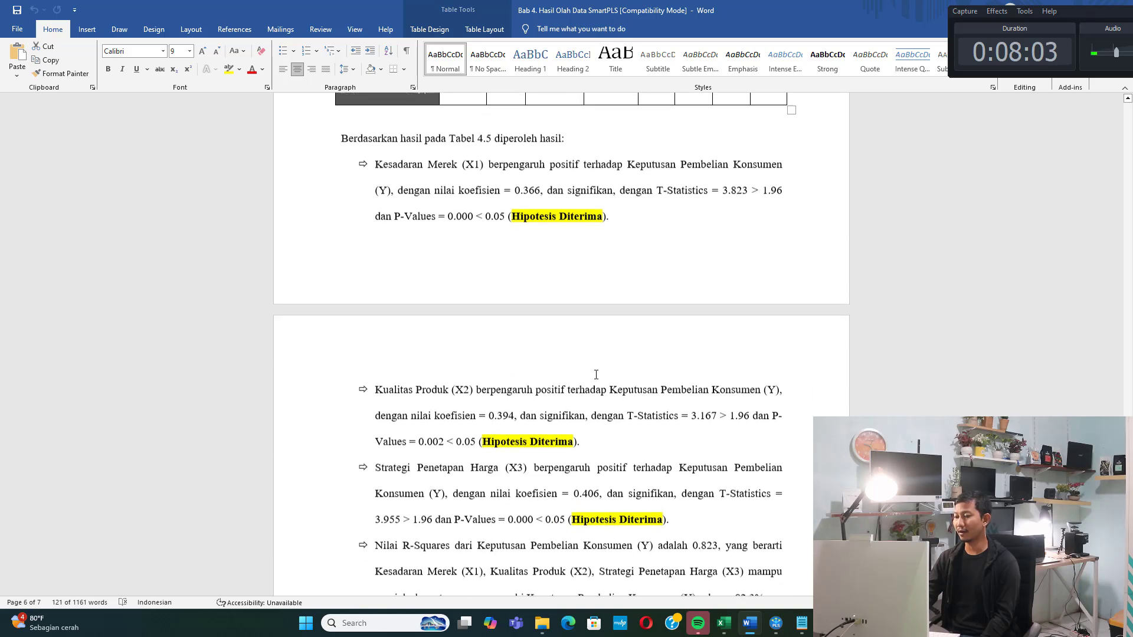
left_click_drag(477, 304, 726, 302)
scroll(693, 365, "down", 2)
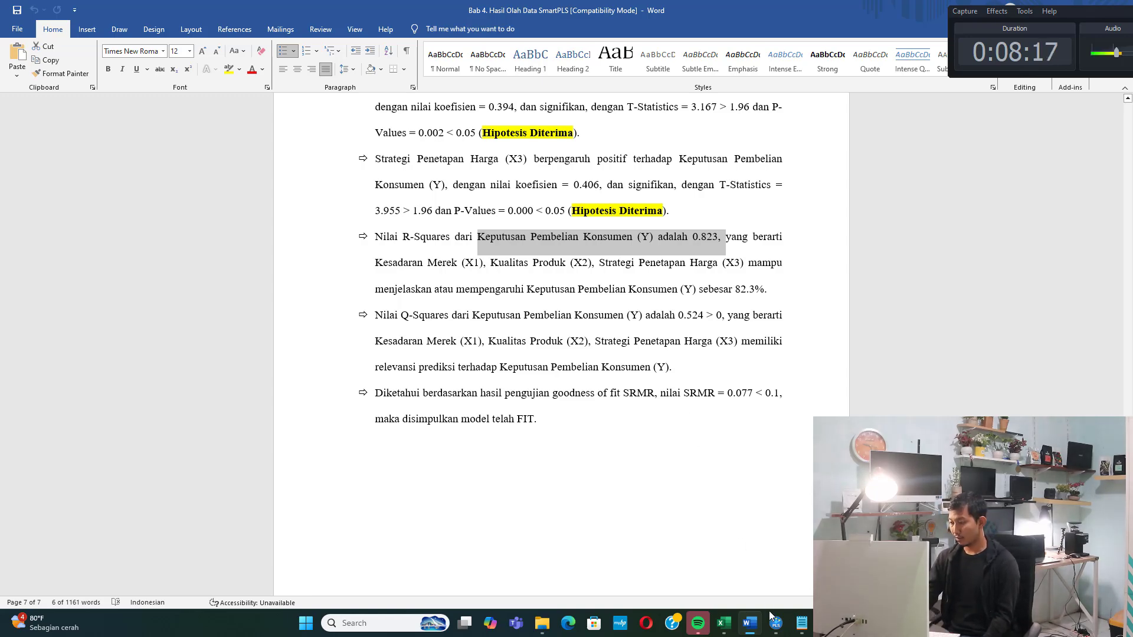
Return to the SmartPLS path model, run the PLS-SEM algorithm, and check the R-square of Keputusan Pembelian Konsumen (Y) in the overview
left_click(774, 627)
left_click(33, 53)
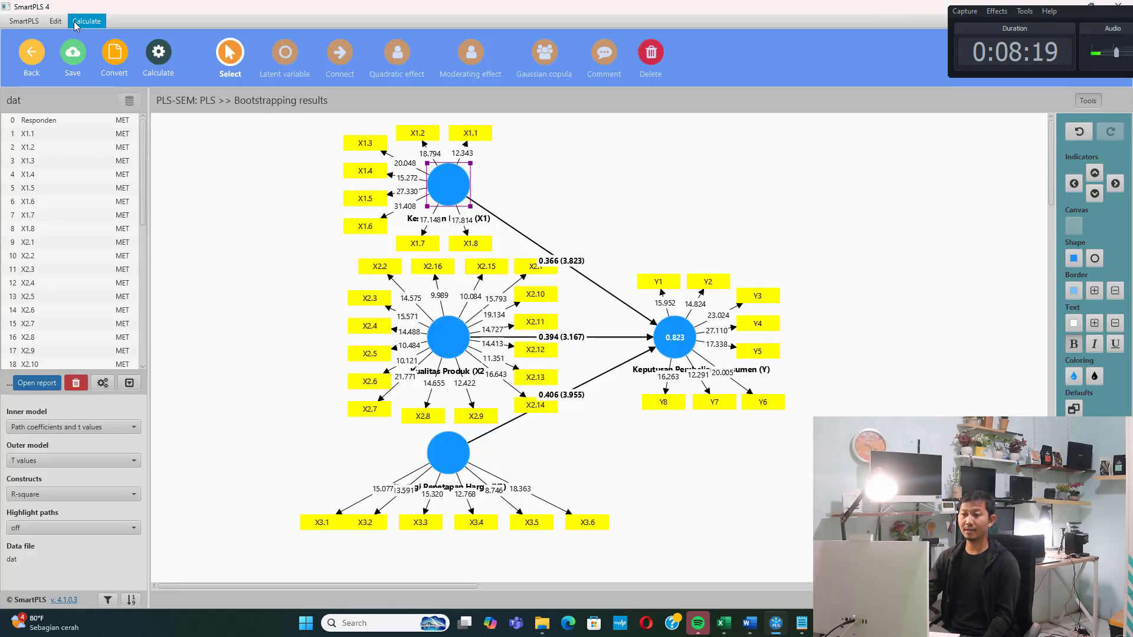
left_click(98, 22)
left_click(106, 44)
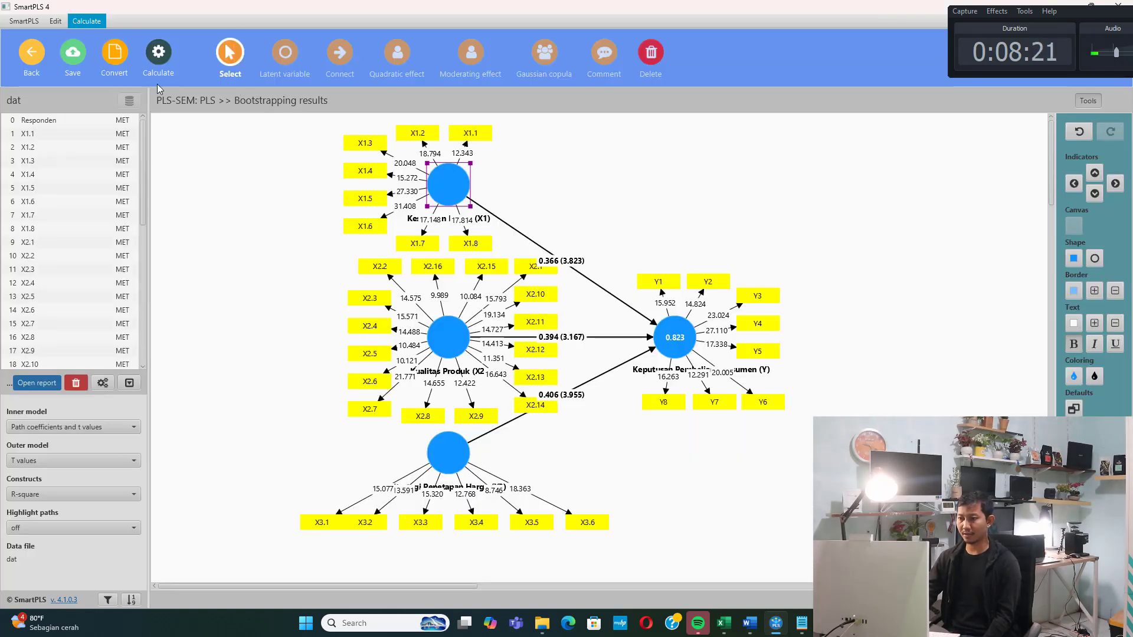
left_click(696, 498)
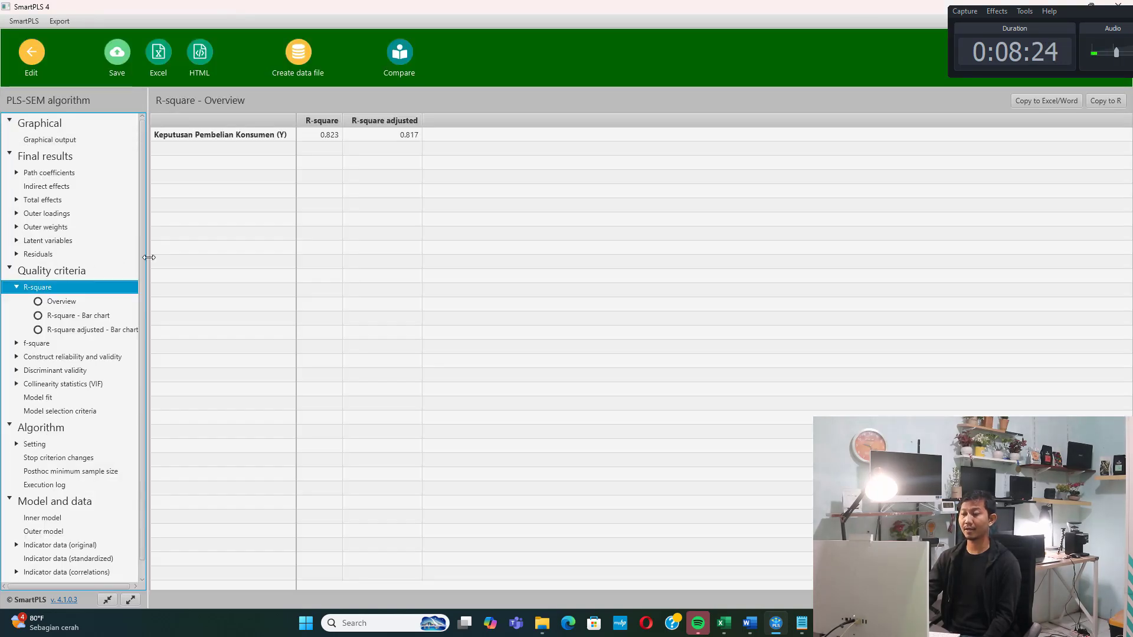
left_click(327, 136)
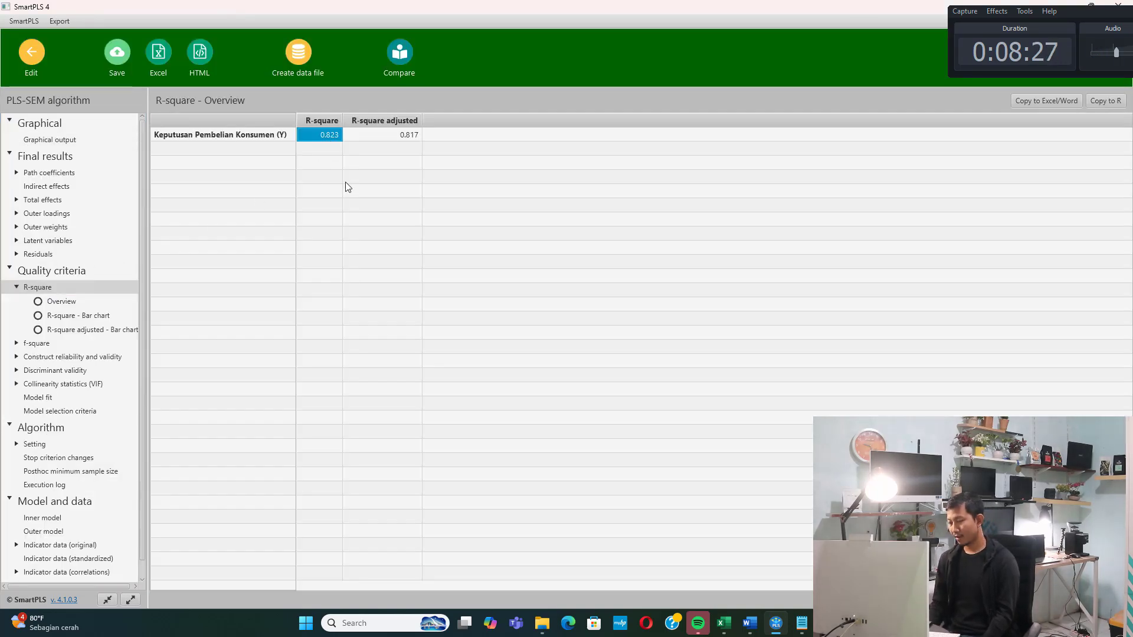